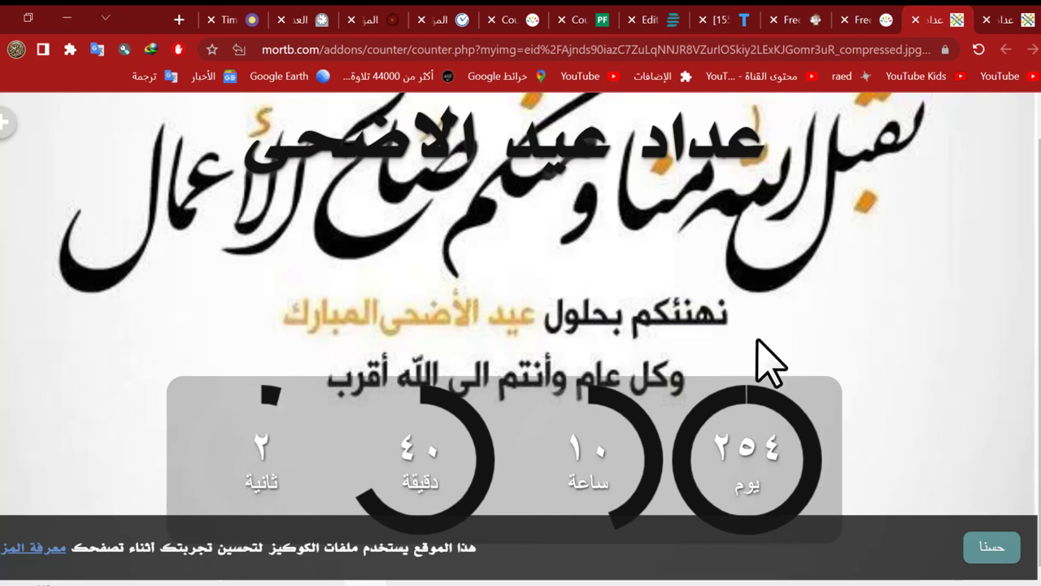
# Return to the mortb.com countdown maker and choose the Eid Mubarak background from the العيد category
pyautogui.click(1035, 22)
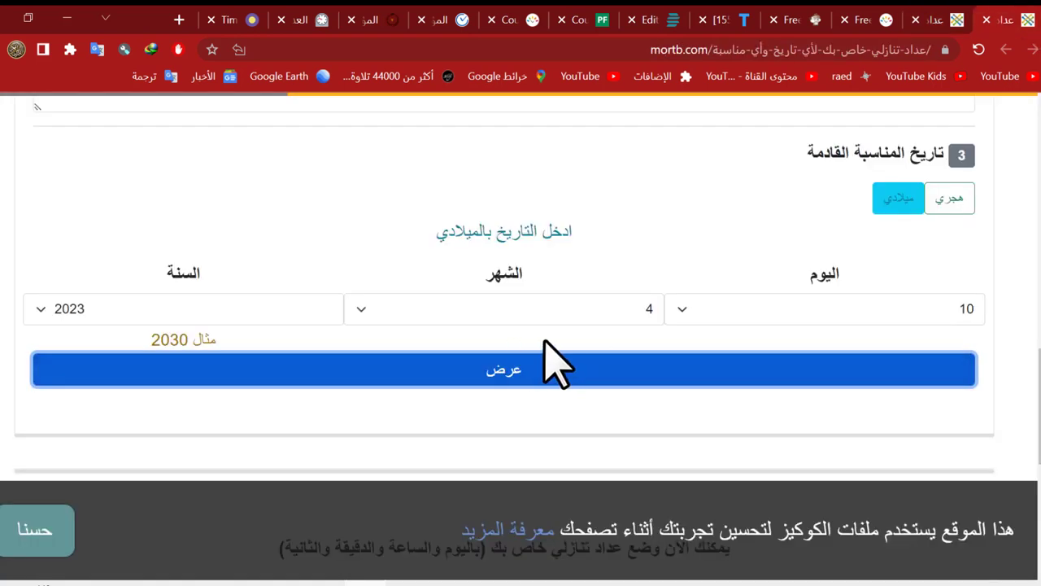
pyautogui.scroll(10, 732, 277)
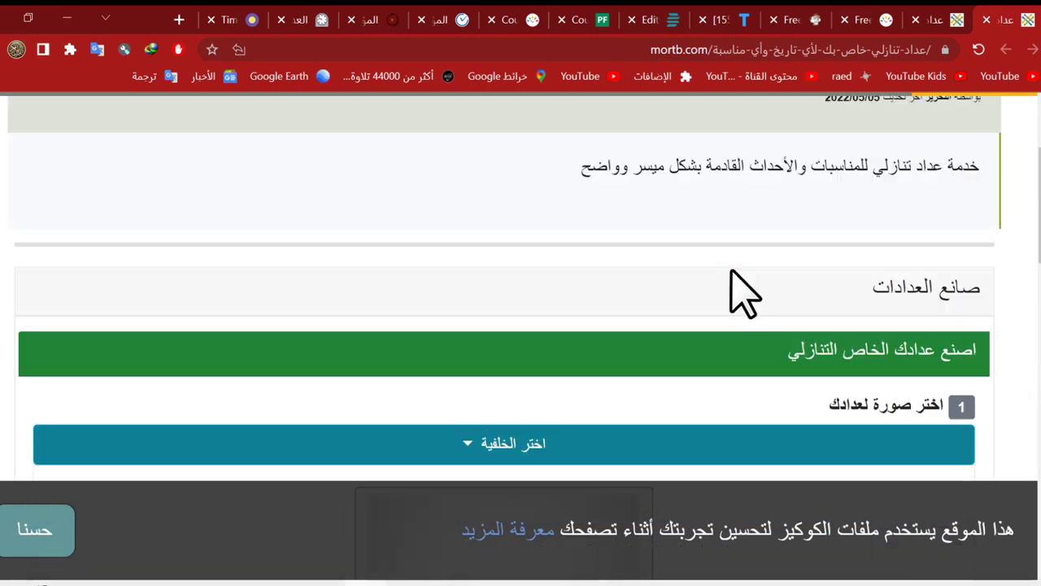
pyautogui.scroll(-5, 659, 244)
pyautogui.scroll(3, 667, 252)
pyautogui.click(557, 192)
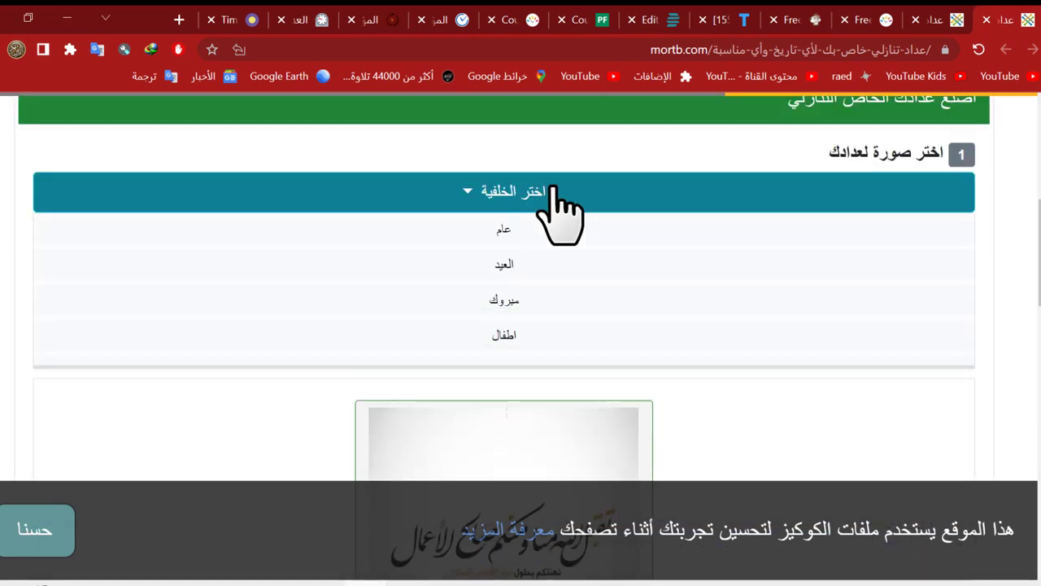
pyautogui.click(505, 271)
pyautogui.click(502, 275)
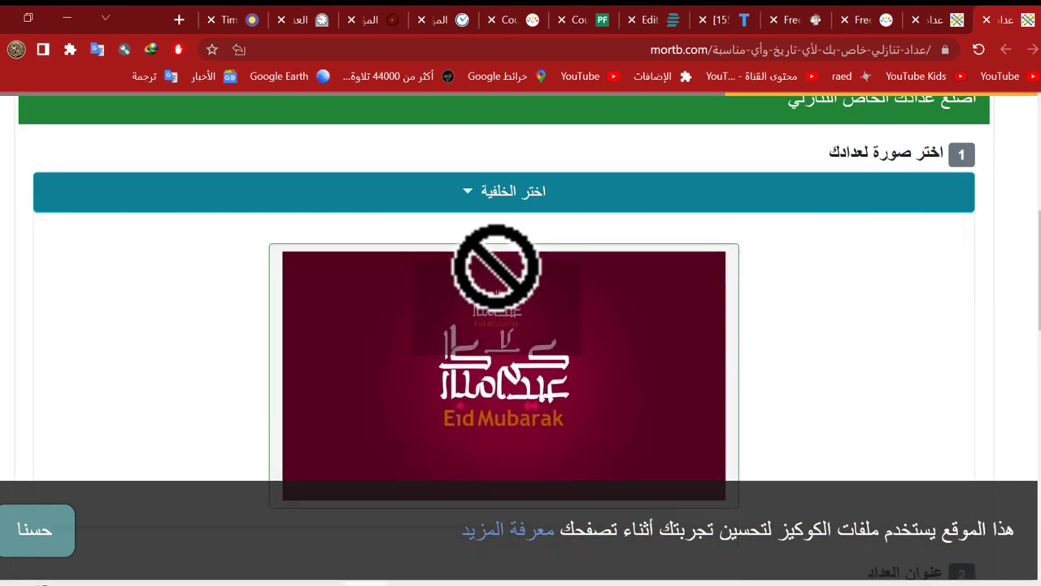
# Set the Gregorian event date to day 18, month 7, year 2025 and display the countdown
pyautogui.scroll(-6, 484, 342)
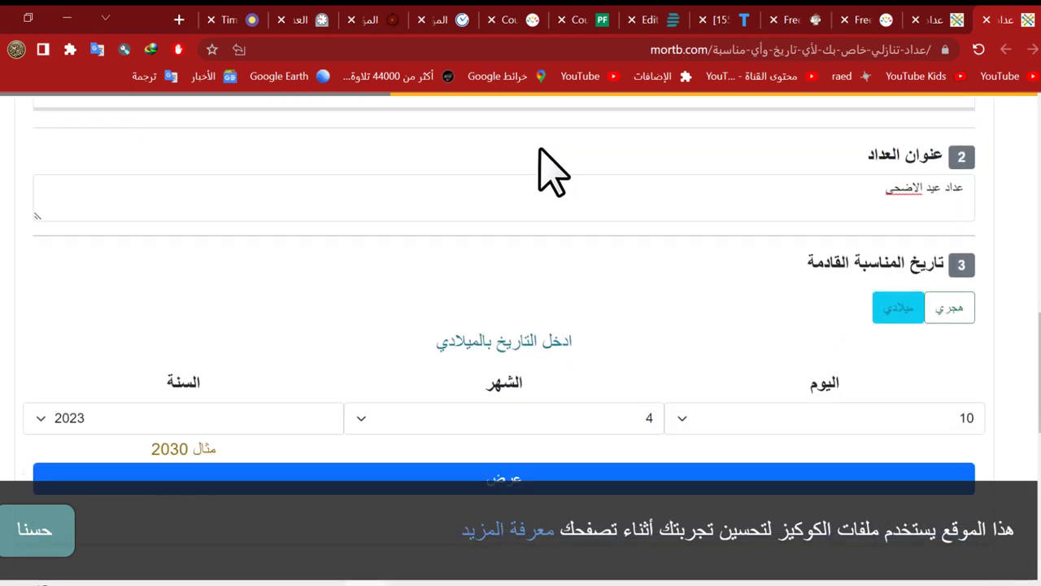
pyautogui.click(843, 317)
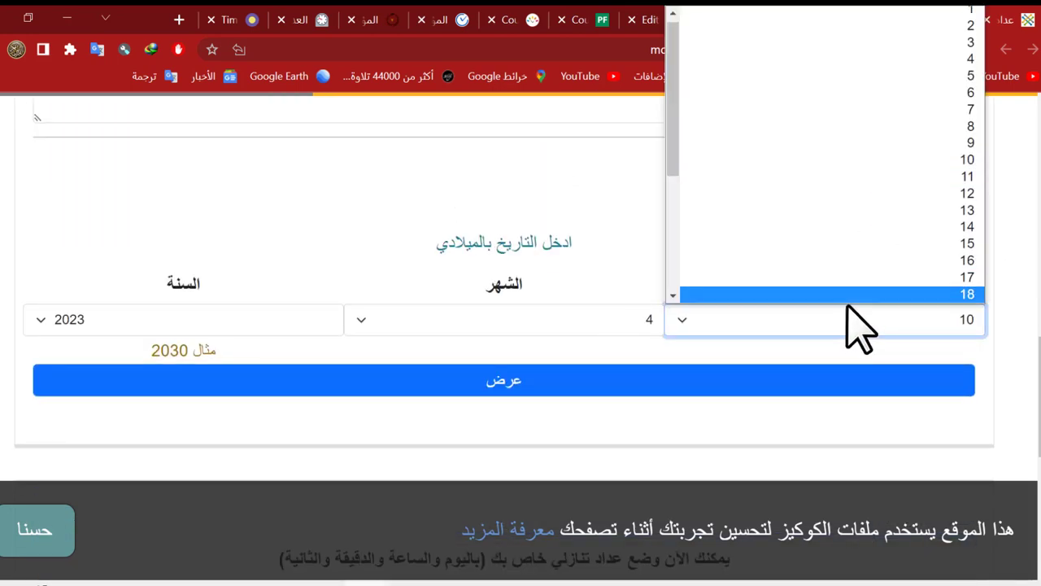
pyautogui.click(906, 294)
pyautogui.click(597, 328)
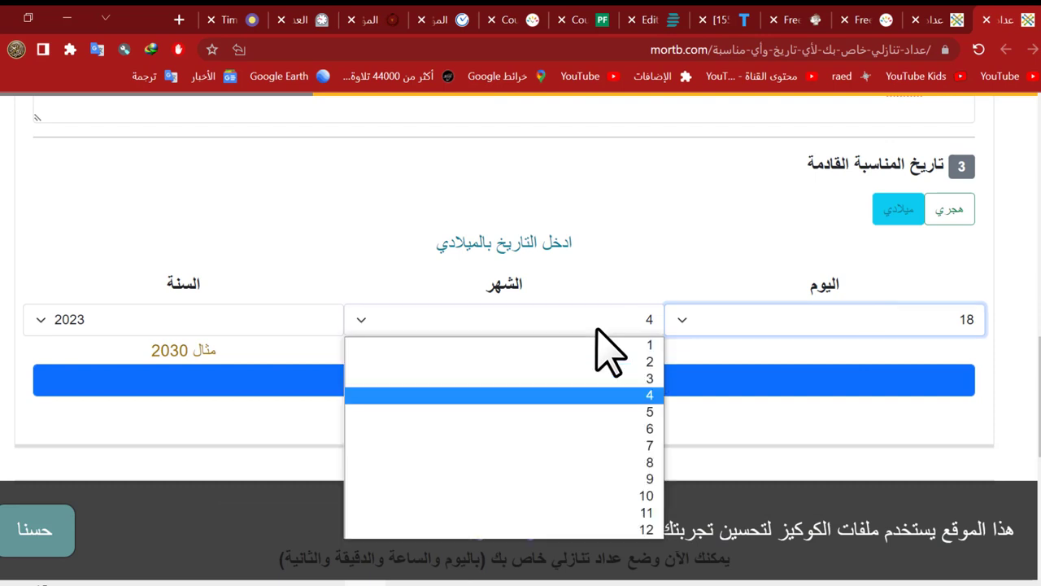
pyautogui.click(639, 447)
pyautogui.click(140, 325)
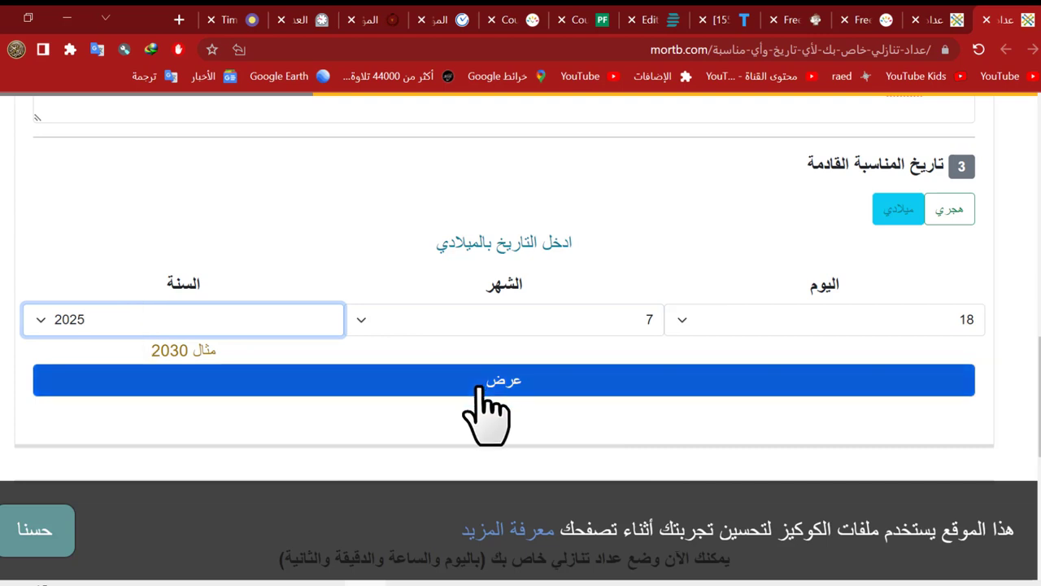
pyautogui.click(481, 389)
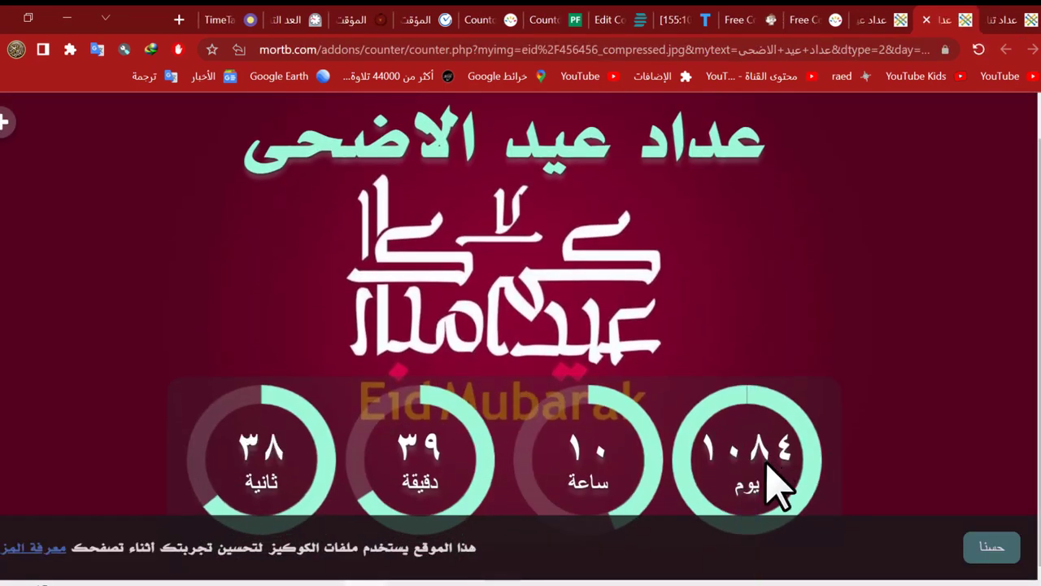
# Return to the countdown form, set the year to 2022, and display the countdown, closing its page after viewing
pyautogui.hotkey('ctrl', 'shift', 'Tab')
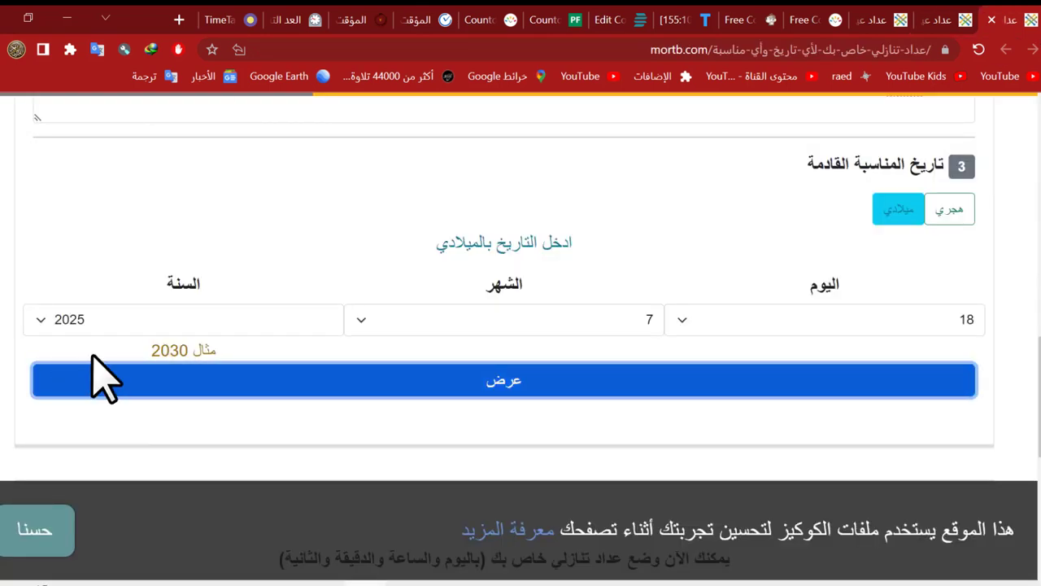
pyautogui.click(106, 322)
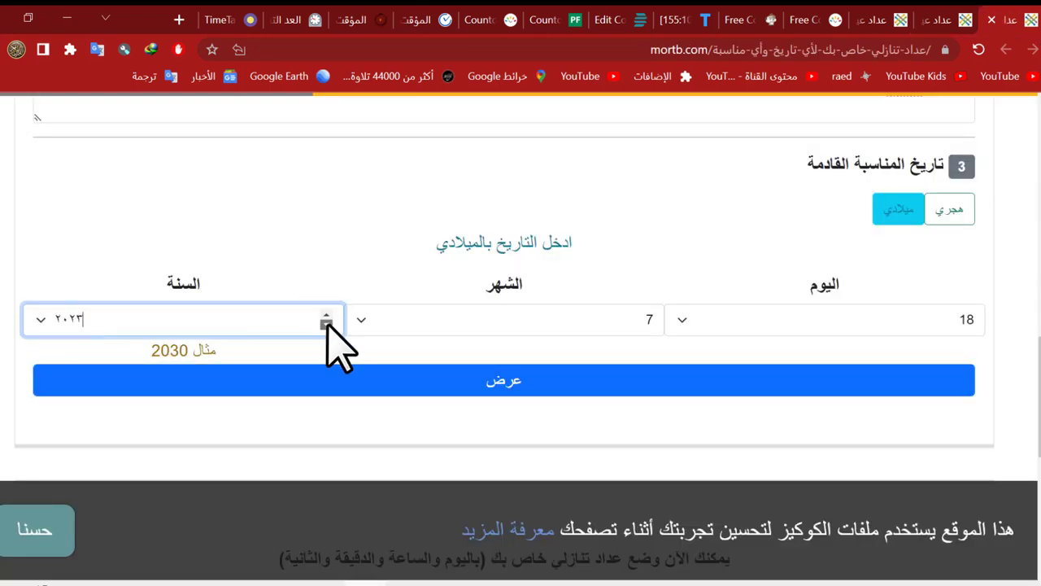
pyautogui.click(333, 380)
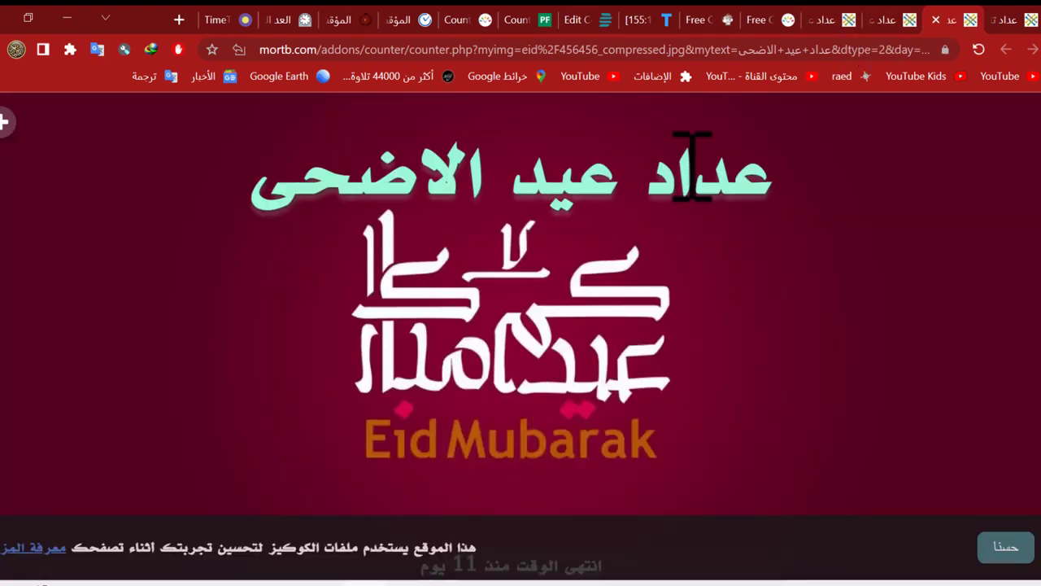
pyautogui.click(936, 20)
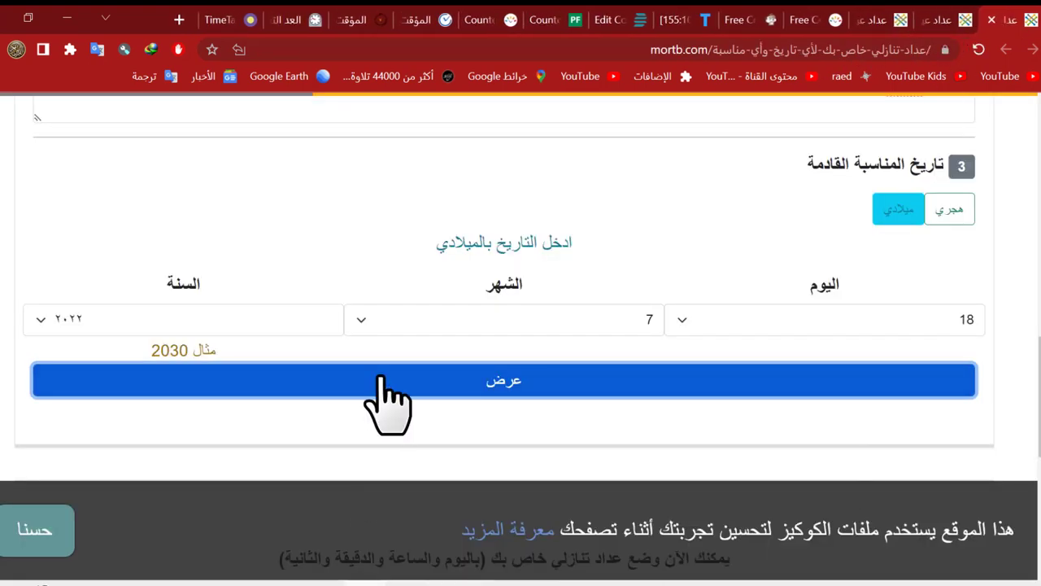
# Set the event month to 8, display the countdown, and return to the countdown form
pyautogui.click(525, 314)
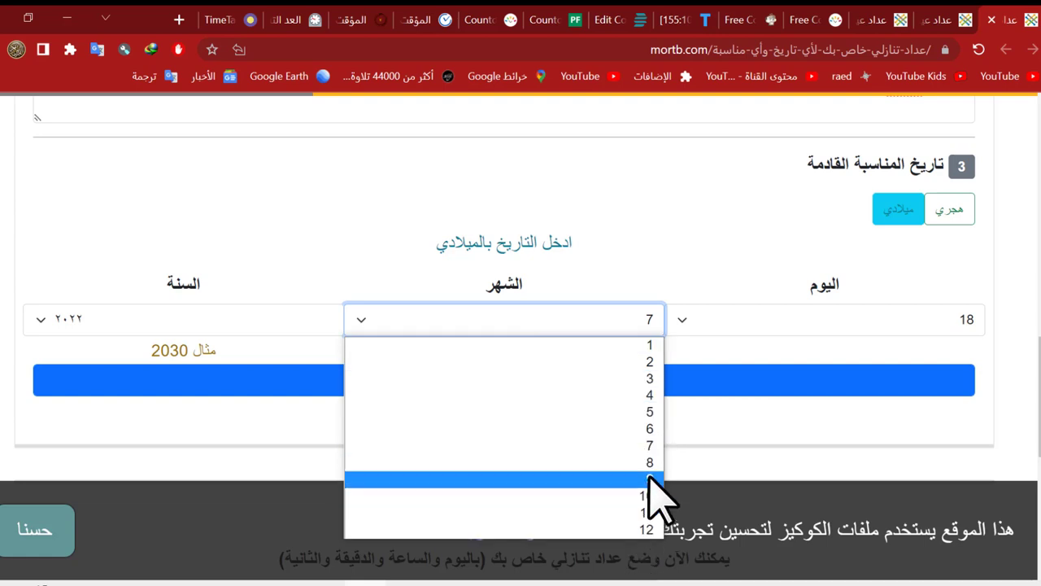
pyautogui.click(651, 464)
pyautogui.click(633, 392)
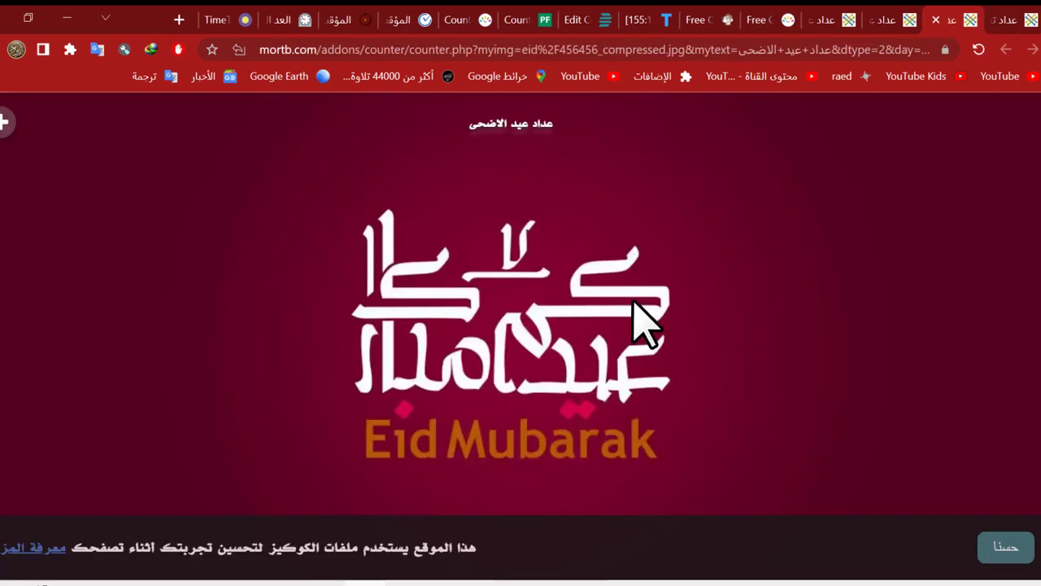
pyautogui.scroll(-1, 764, 484)
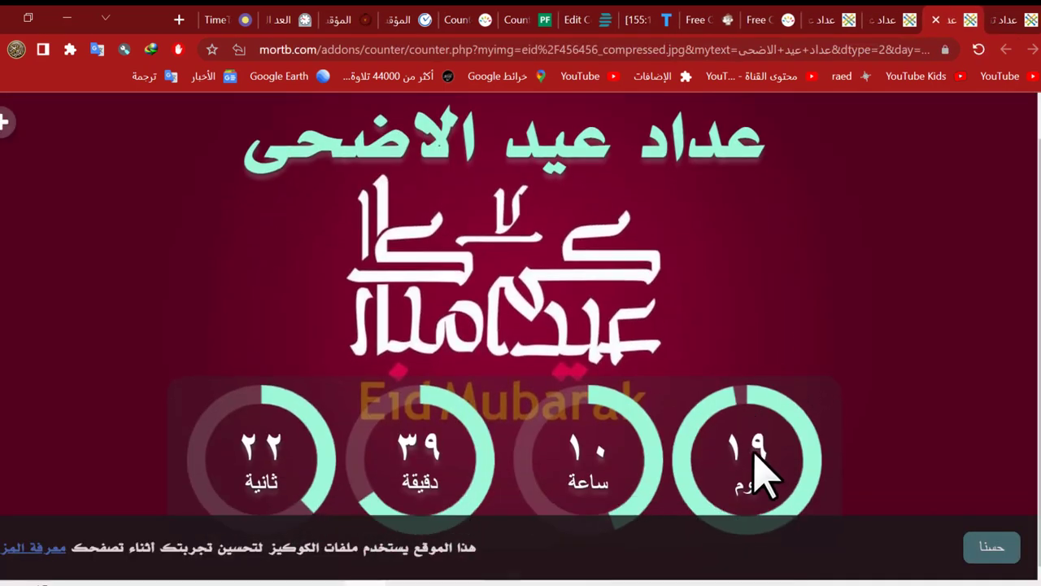
pyautogui.hotkey('ctrl', 'Tab')
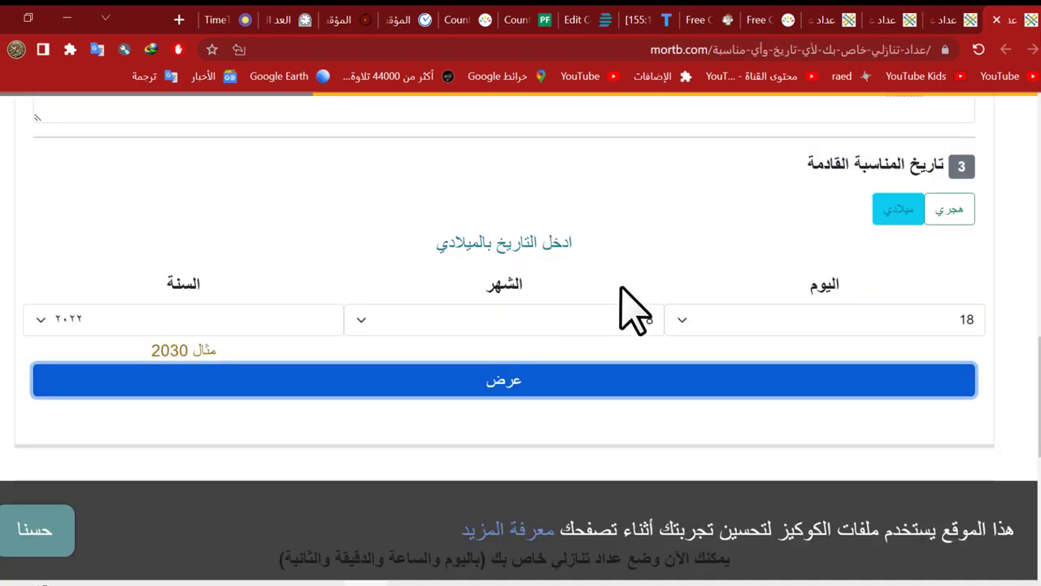
# Close the generated Eid al-Adha countdown pages, keeping only the mortb.com countdown maker form open
pyautogui.click(964, 24)
pyautogui.hotkey('ctrl', 'Tab')
pyautogui.click(951, 25)
pyautogui.click(944, 24)
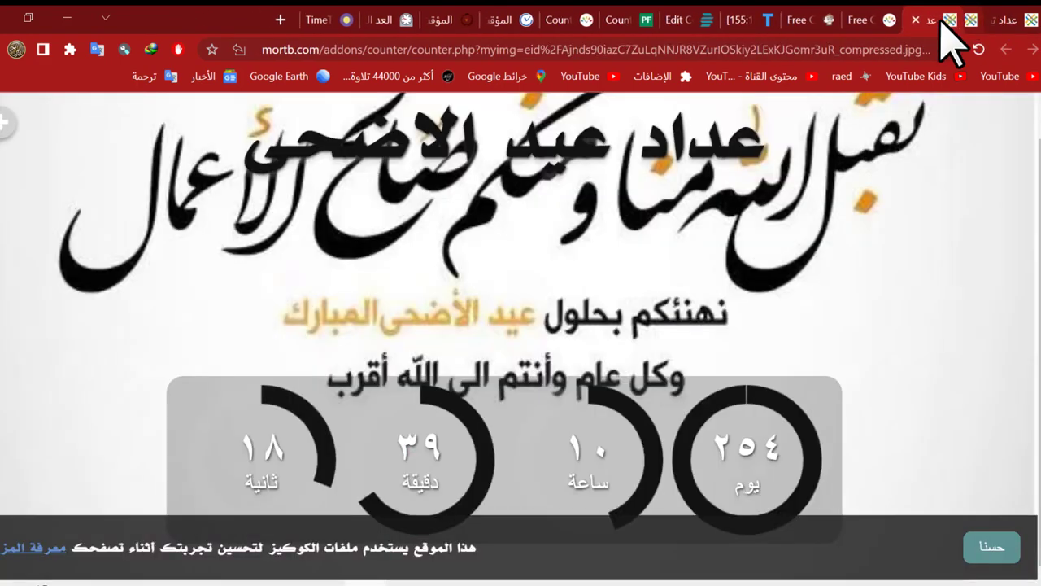
pyautogui.click(901, 20)
pyautogui.click(902, 20)
pyautogui.click(901, 19)
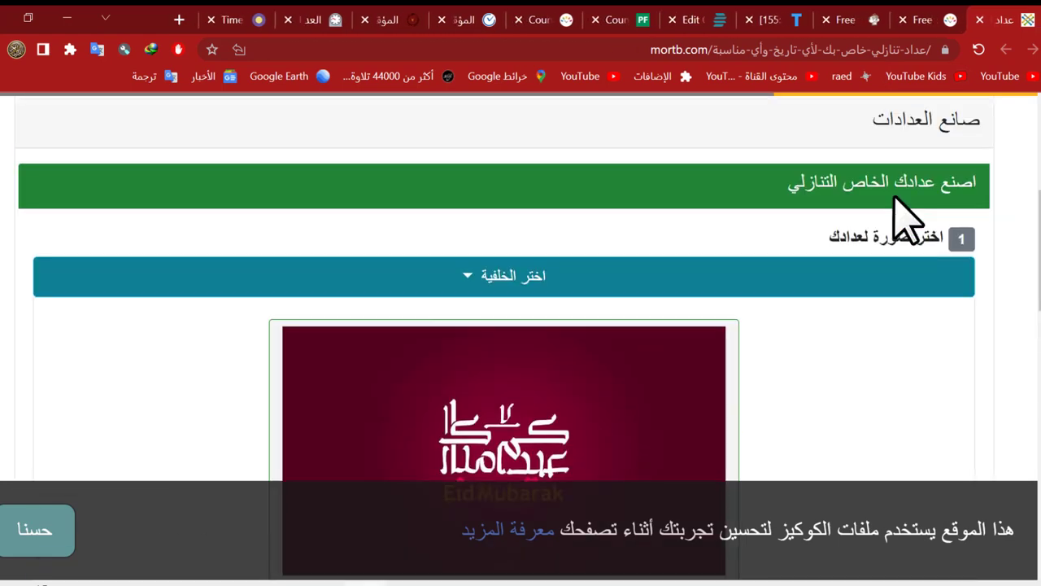
pyautogui.scroll(4, 903, 223)
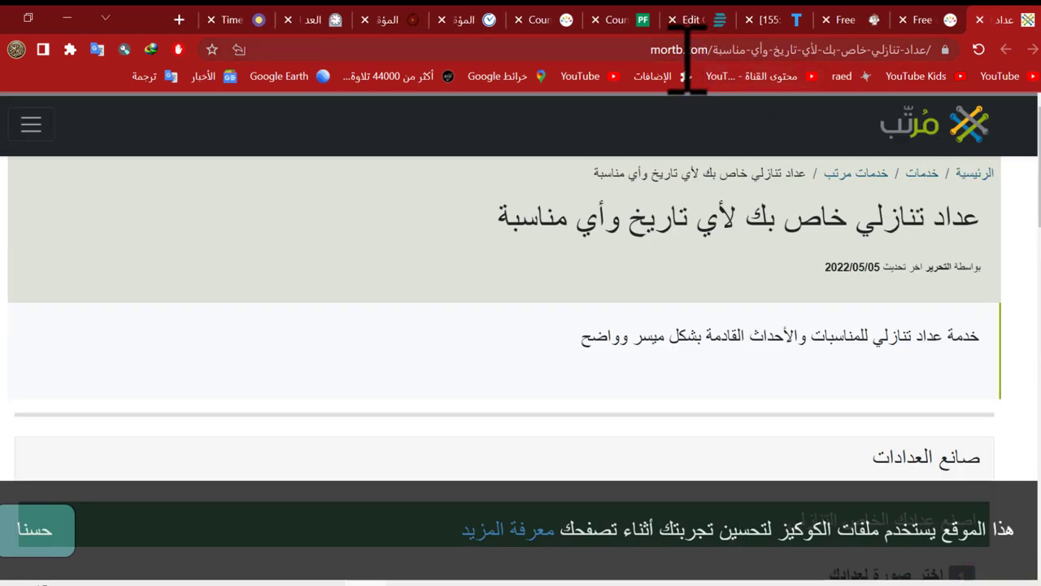
pyautogui.scroll(-6, 816, 259)
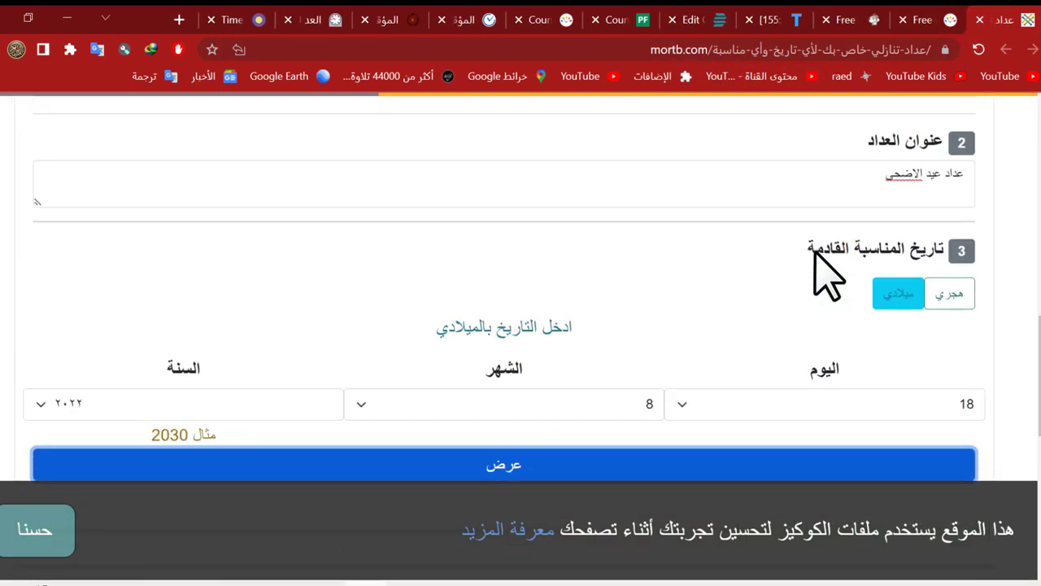
# Switch to the logwork.com countdown timer page and examine its timer preview and widget style settings
pyautogui.click(927, 16)
pyautogui.click(846, 17)
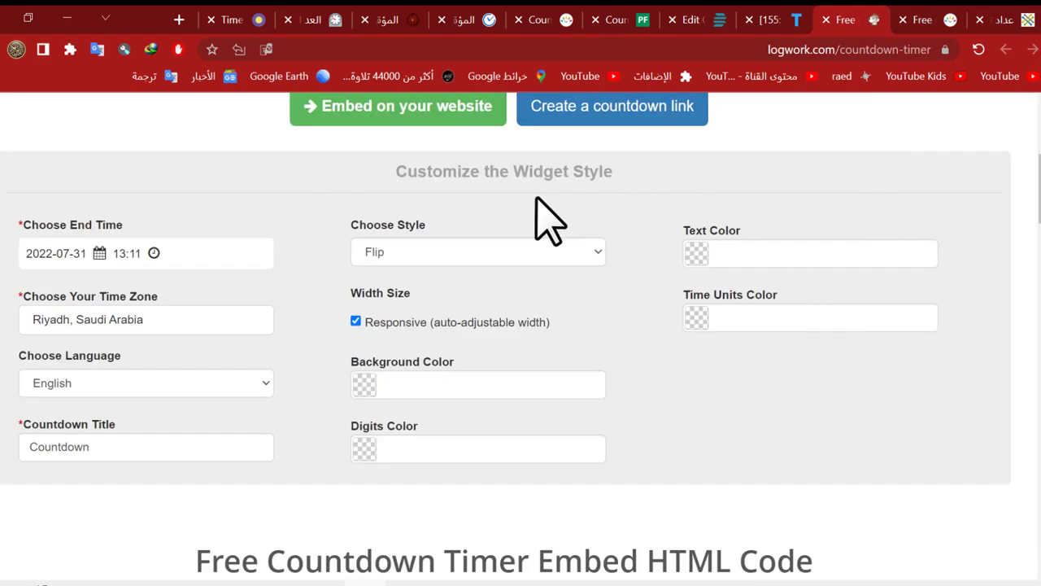
pyautogui.scroll(4, 574, 198)
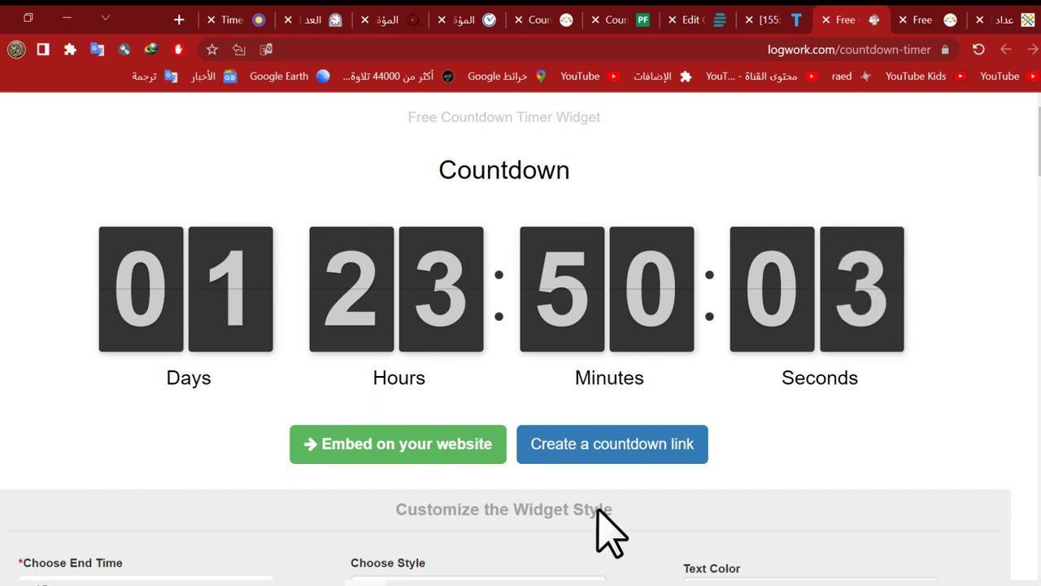
pyautogui.scroll(-3, 648, 196)
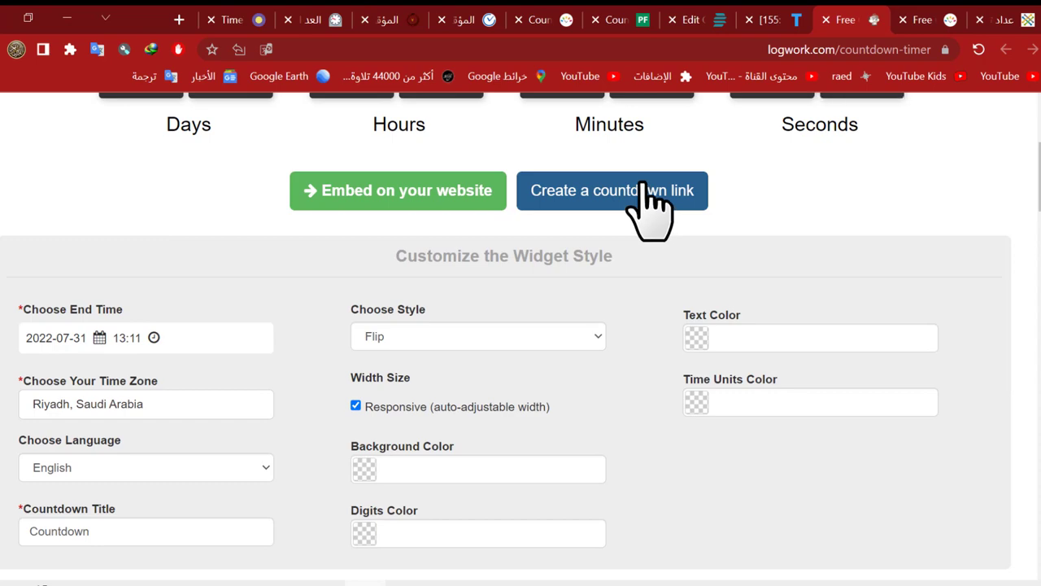
# Create a shareable link for the Logwork countdown and open it, closing the linked page after viewing
pyautogui.click(648, 195)
pyautogui.click(500, 358)
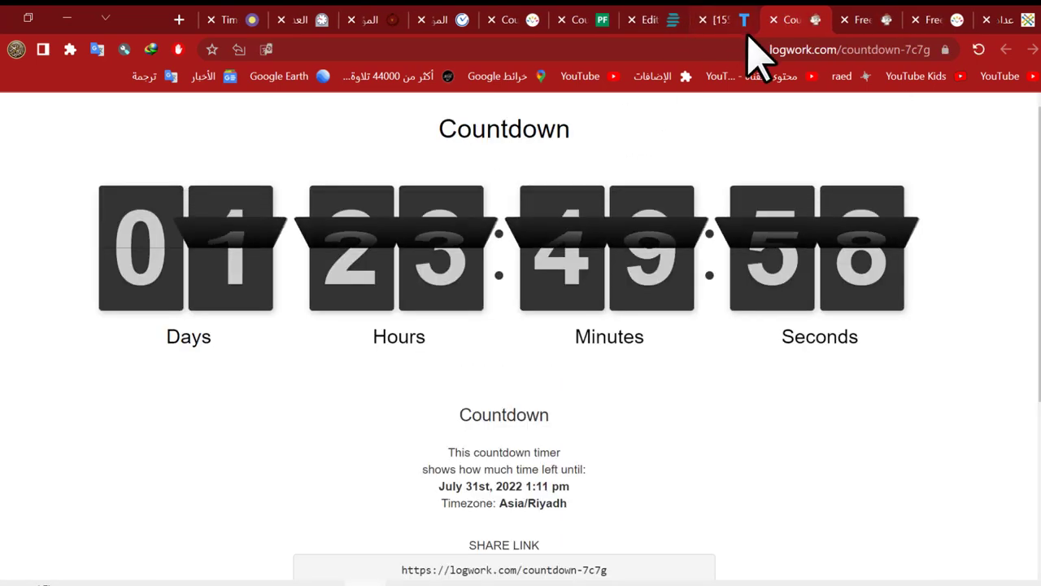
pyautogui.click(773, 20)
# Set the countdown's end time to 2022-08-16 at 08:15
pyautogui.scroll(-2, 321, 382)
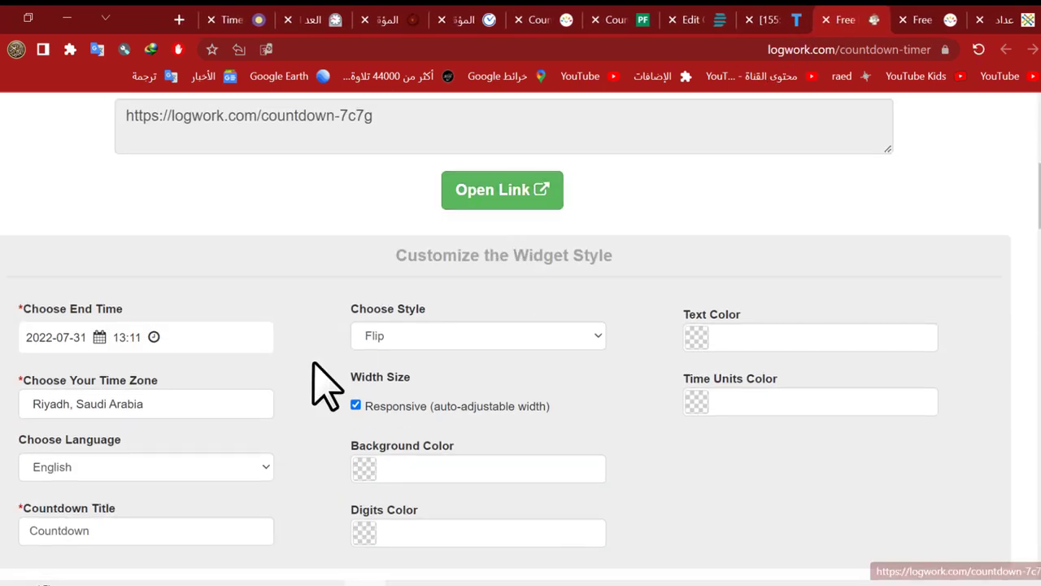
pyautogui.scroll(-2, 321, 382)
pyautogui.click(118, 195)
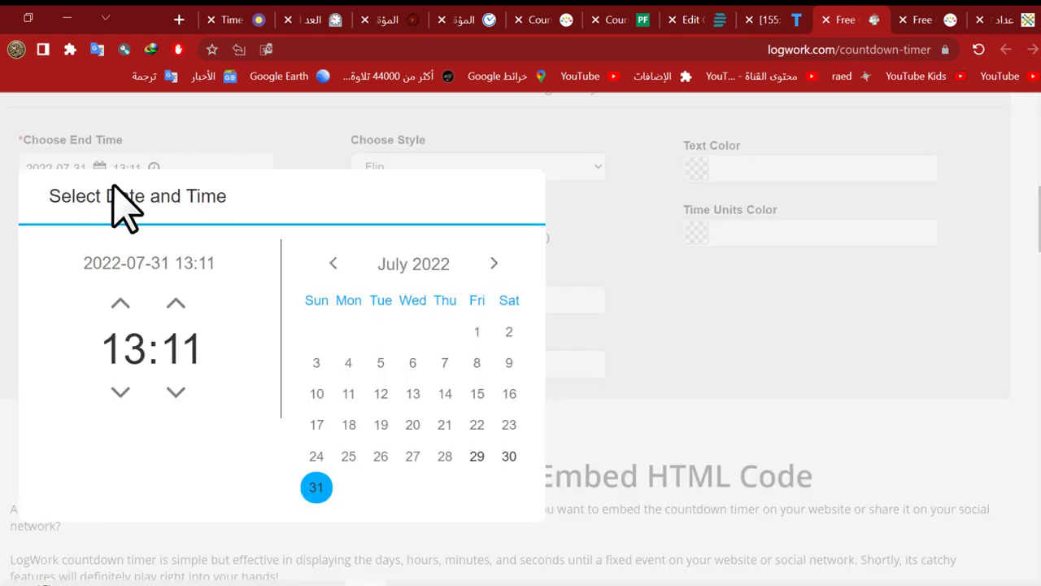
pyautogui.click(493, 264)
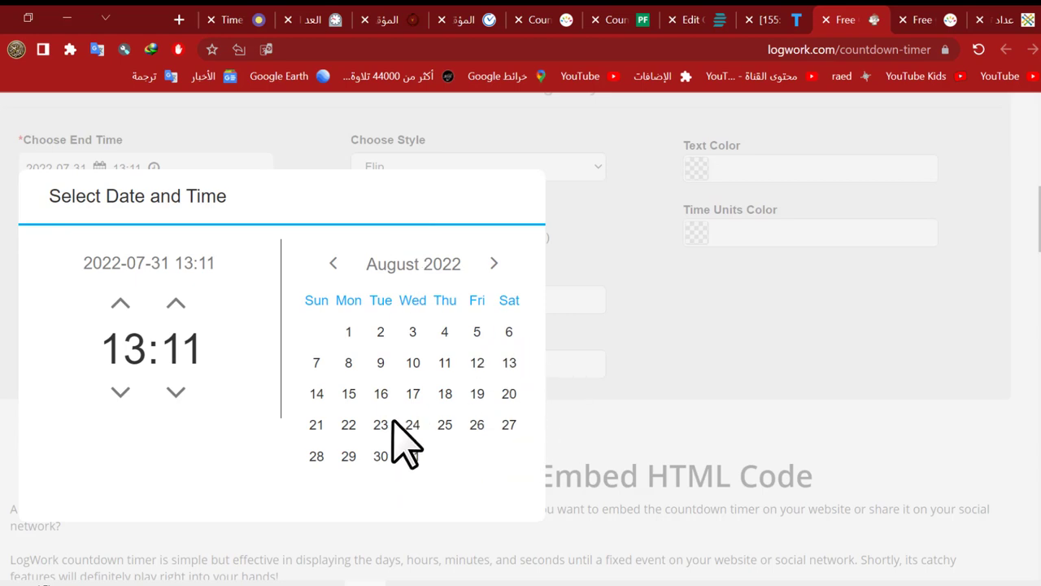
pyautogui.click(387, 394)
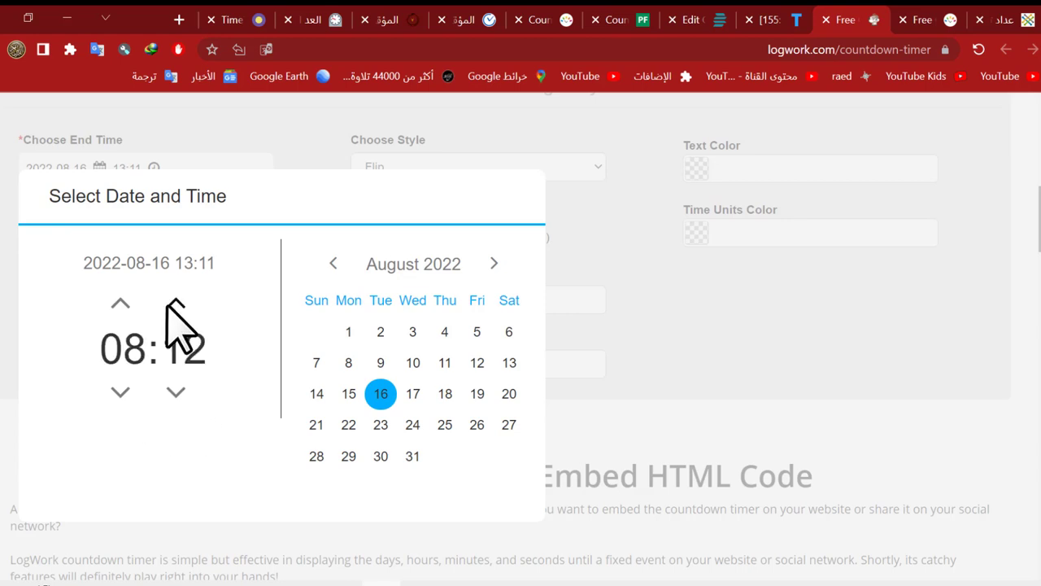
pyautogui.scroll(-1, 318, 379)
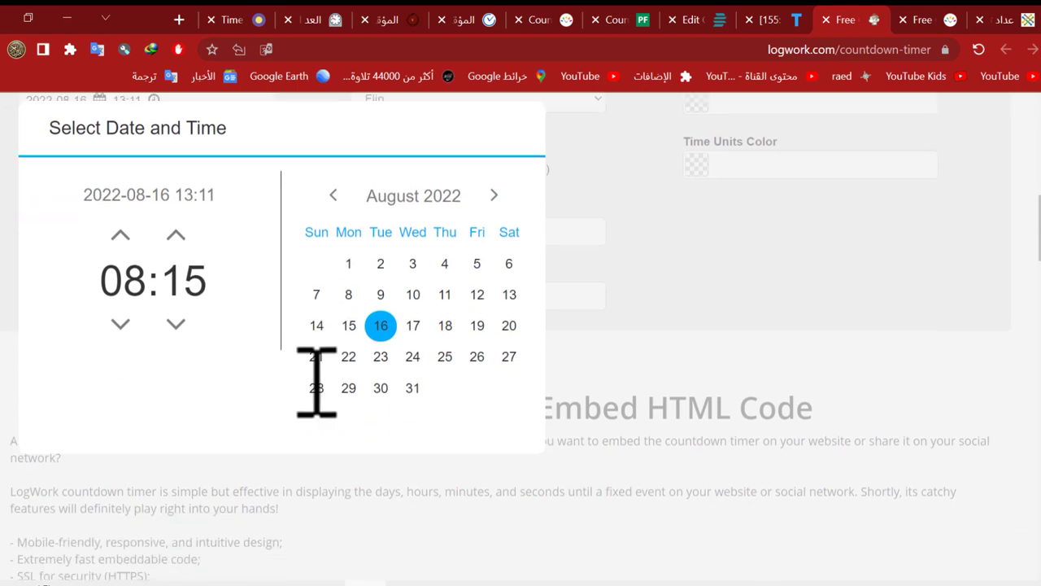
pyautogui.scroll(1, 301, 463)
pyautogui.click(654, 328)
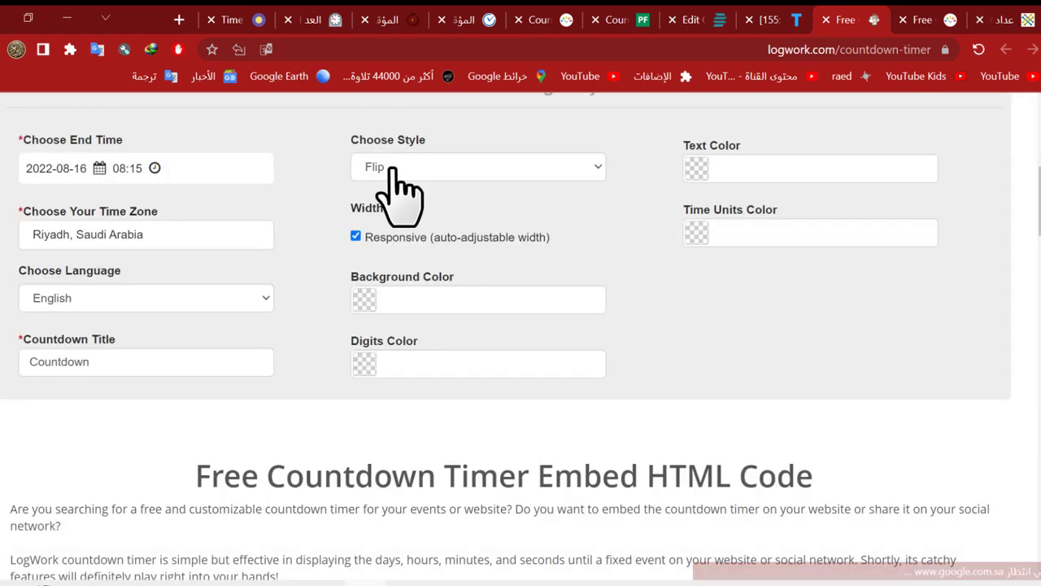
# Examine the available countdown styles, the page's description text, and the timer preview
pyautogui.click(424, 162)
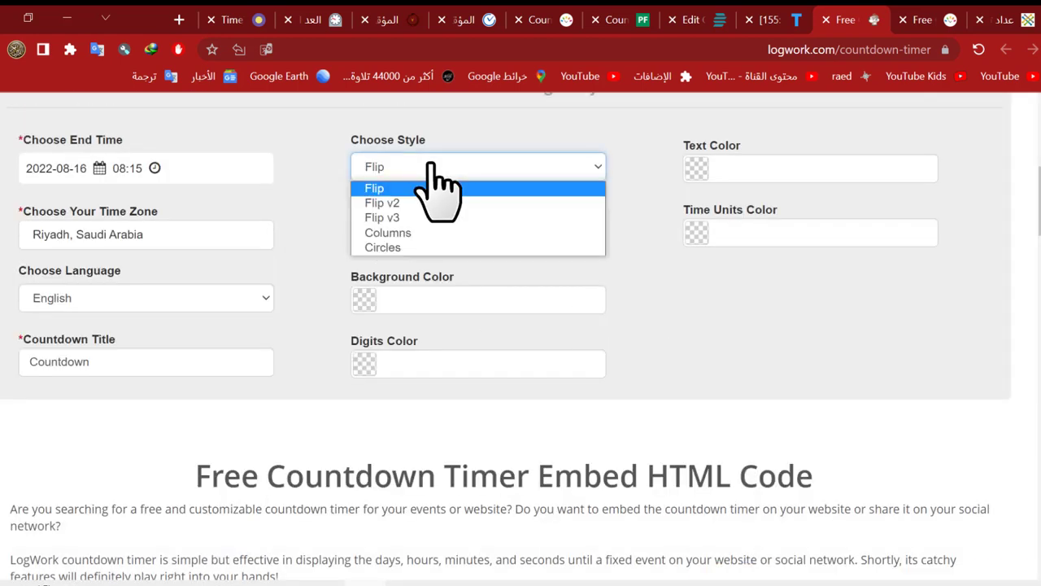
pyautogui.click(431, 163)
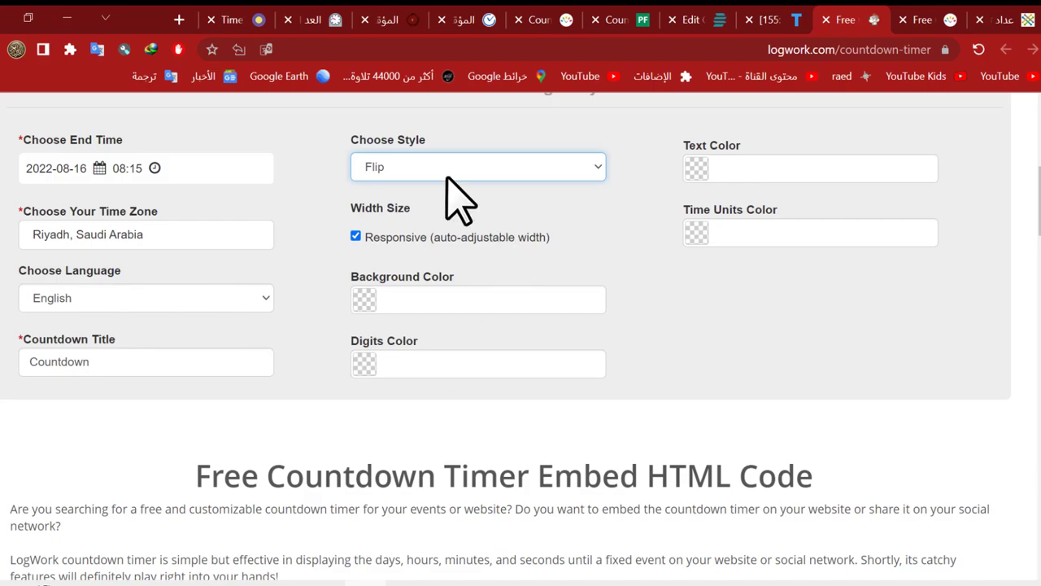
pyautogui.scroll(-10, 480, 213)
pyautogui.scroll(2, 406, 284)
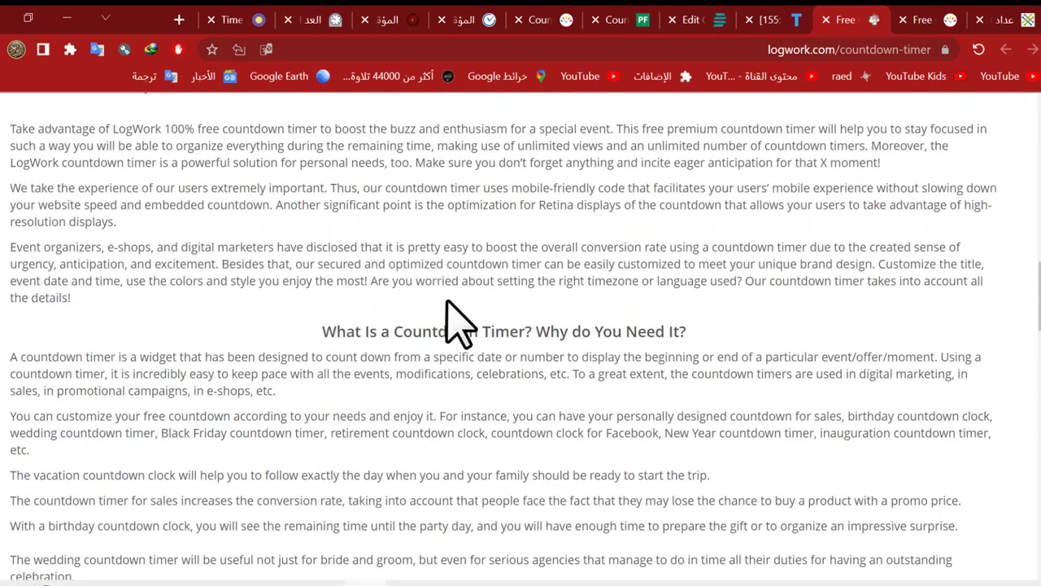
pyautogui.scroll(8, 459, 321)
pyautogui.scroll(-1, 471, 321)
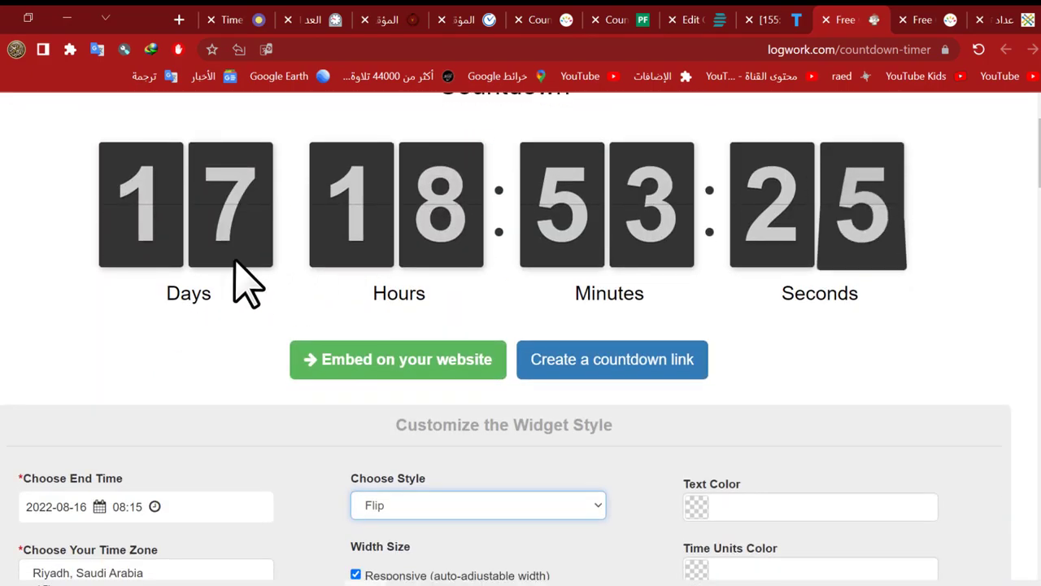
# Create a shareable link for the Flip-style Logwork countdown ending 2022-08-16 at 08:15 and open its page
pyautogui.scroll(-2, 131, 398)
pyautogui.scroll(1, 626, 244)
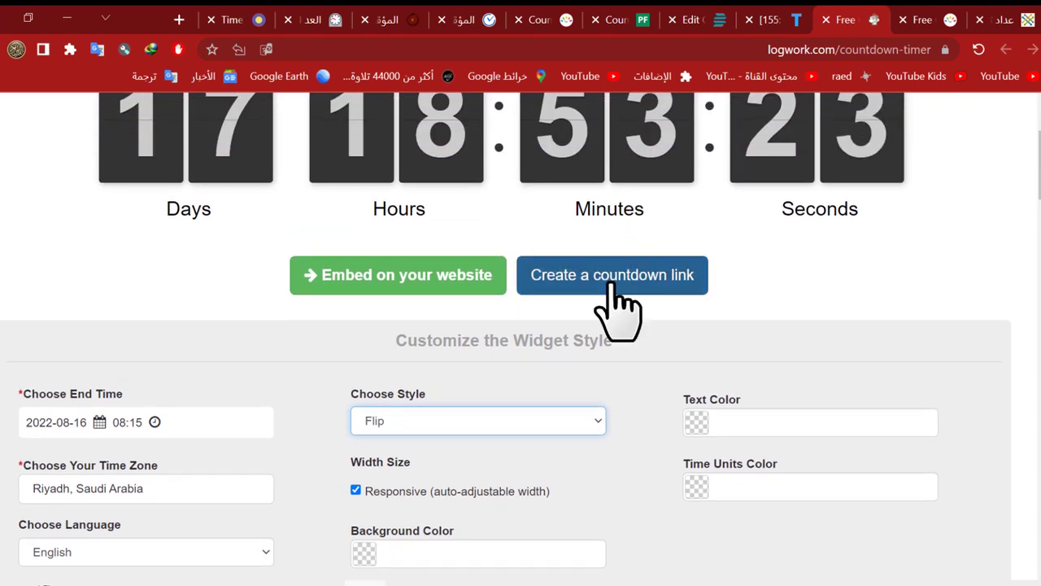
pyautogui.click(615, 287)
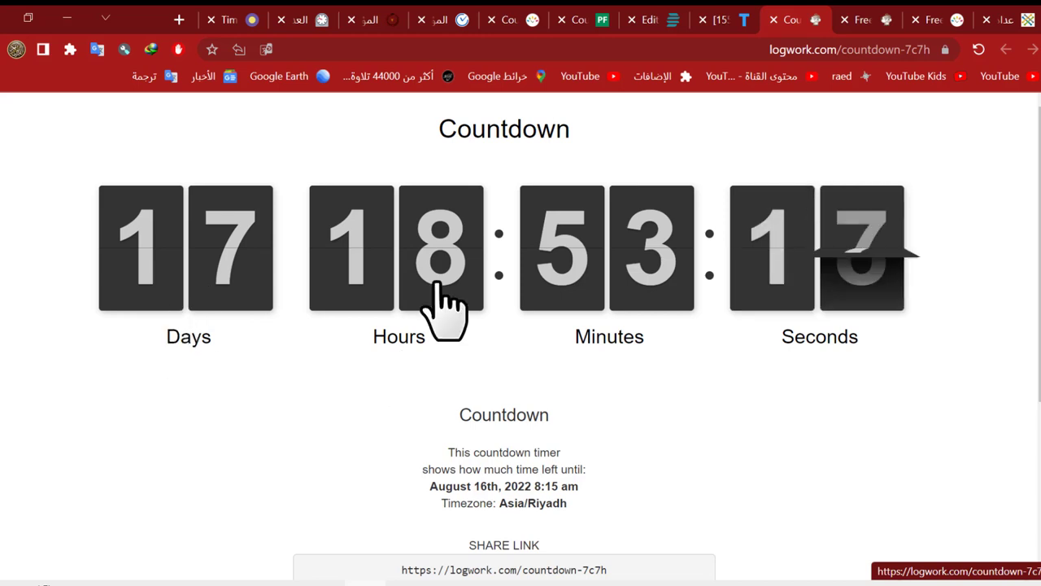
pyautogui.press('F5')
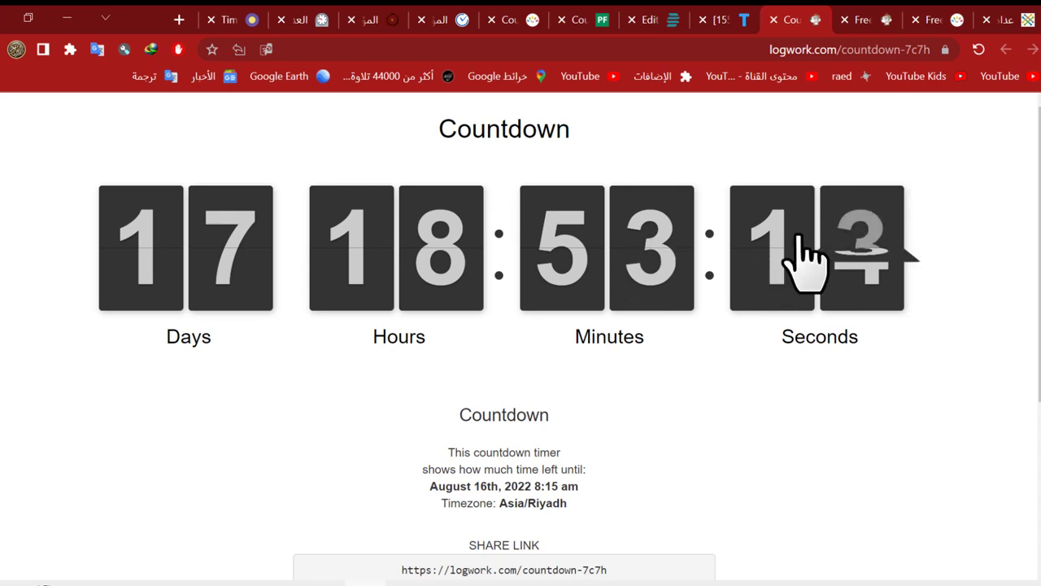
# Examine the share link on the opened countdown page, close that page and return to the Logwork countdown timer settings
pyautogui.scroll(-2, 569, 480)
pyautogui.scroll(-1, 488, 458)
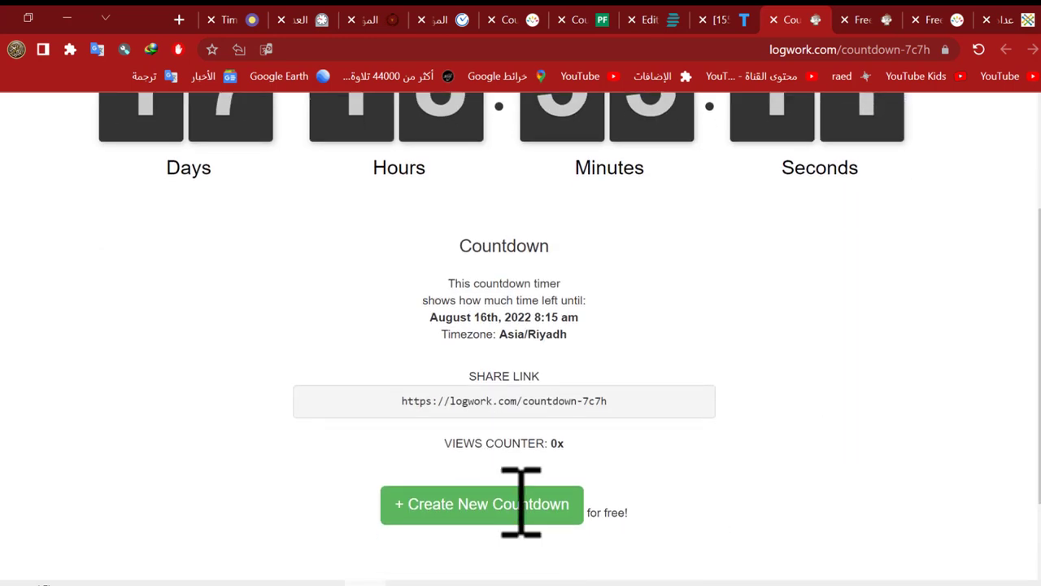
pyautogui.click(477, 404)
pyautogui.moveTo(476, 404); pyautogui.dragTo(534, 405)
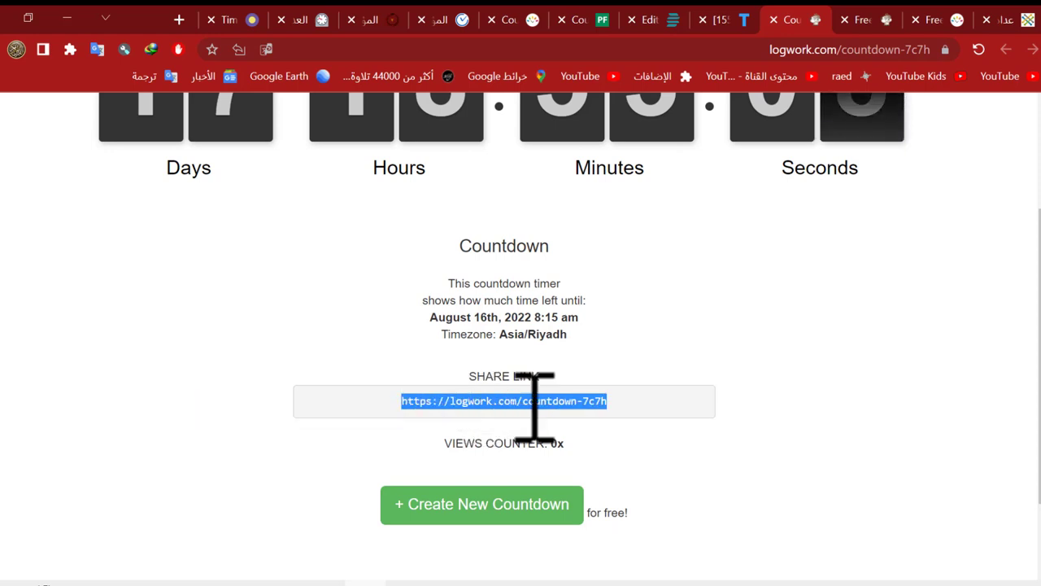
pyautogui.click(533, 411)
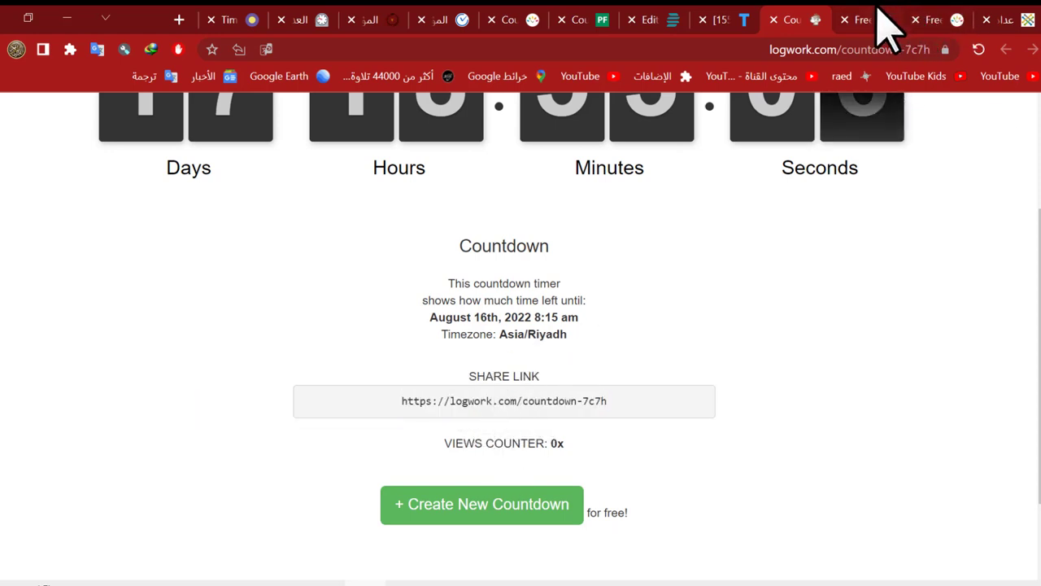
pyautogui.click(774, 20)
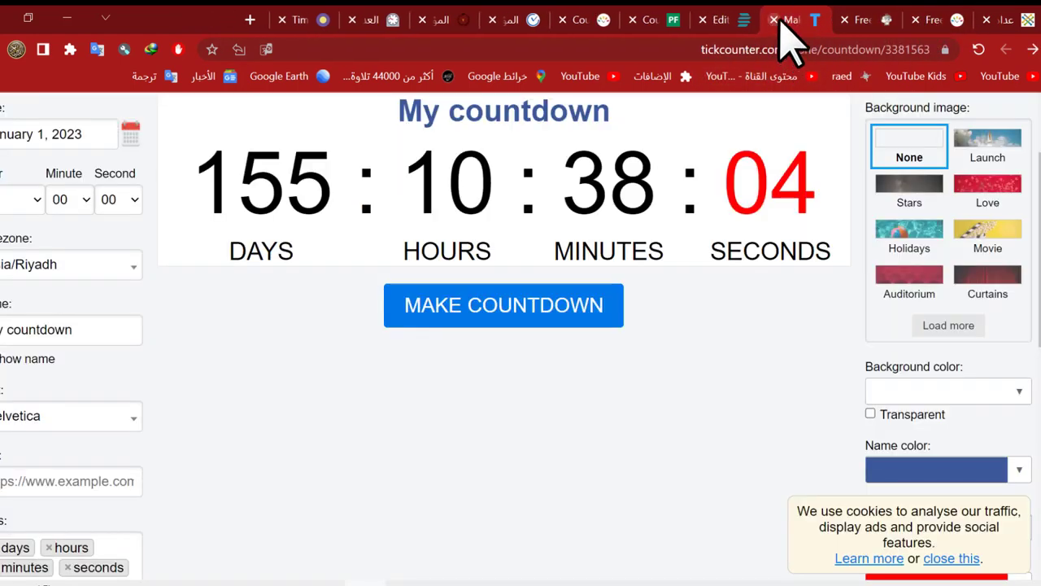
pyautogui.click(894, 24)
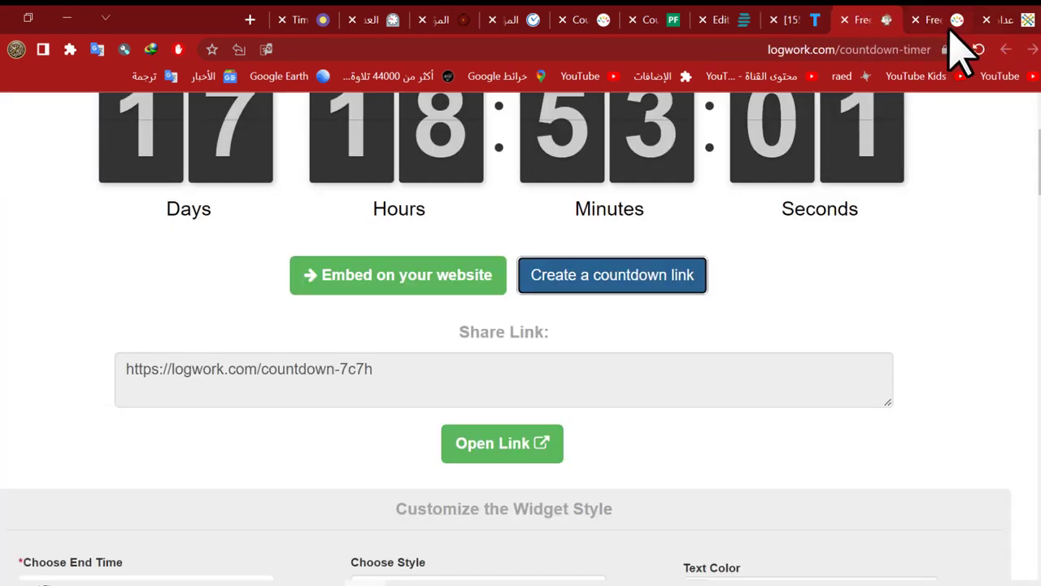
# Switch to the tickcounter.com countdown editor and set the countdown date to September 28, 2022
pyautogui.click(804, 21)
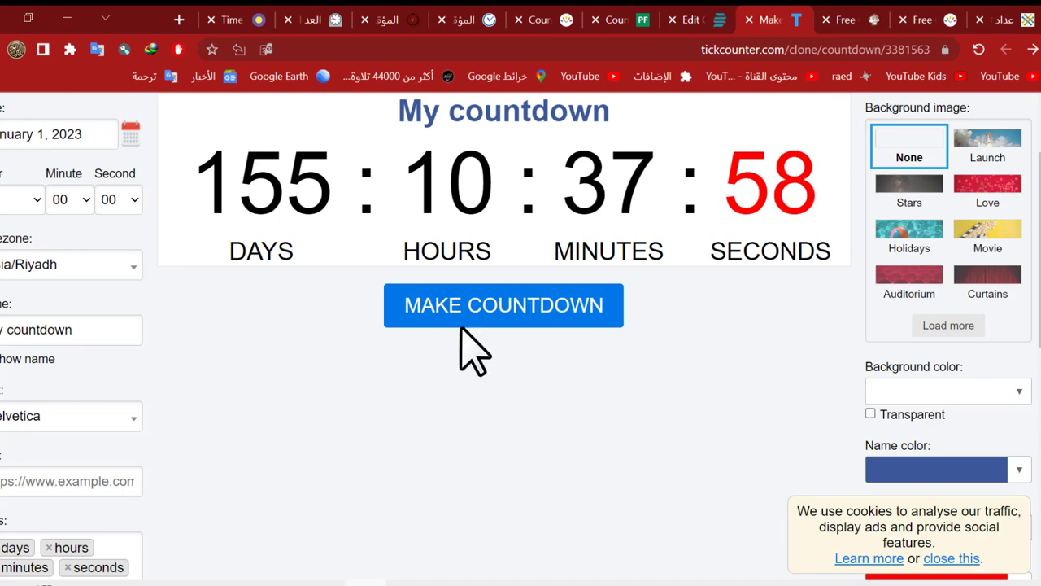
pyautogui.click(100, 132)
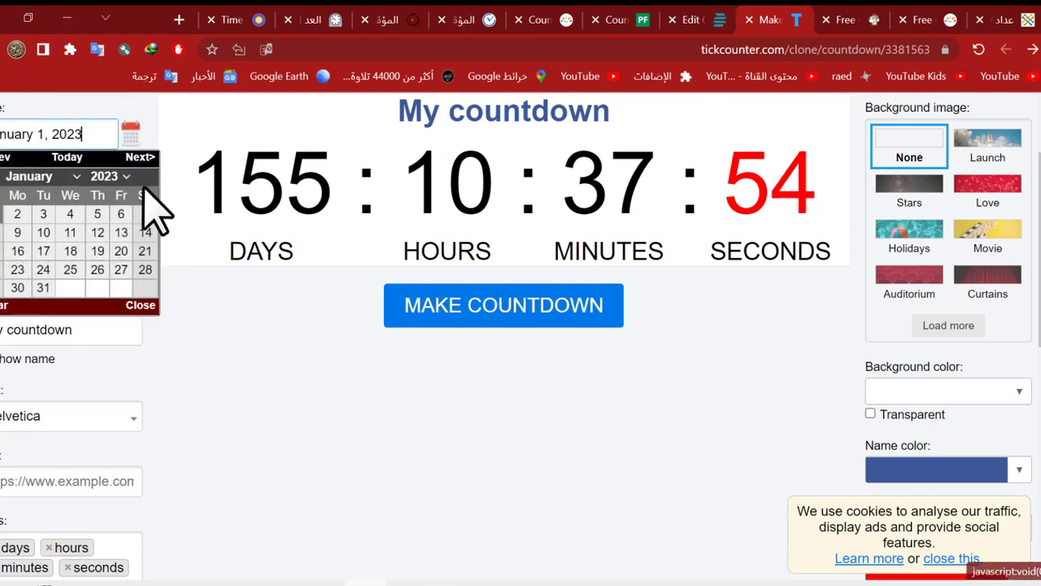
pyautogui.click(75, 176)
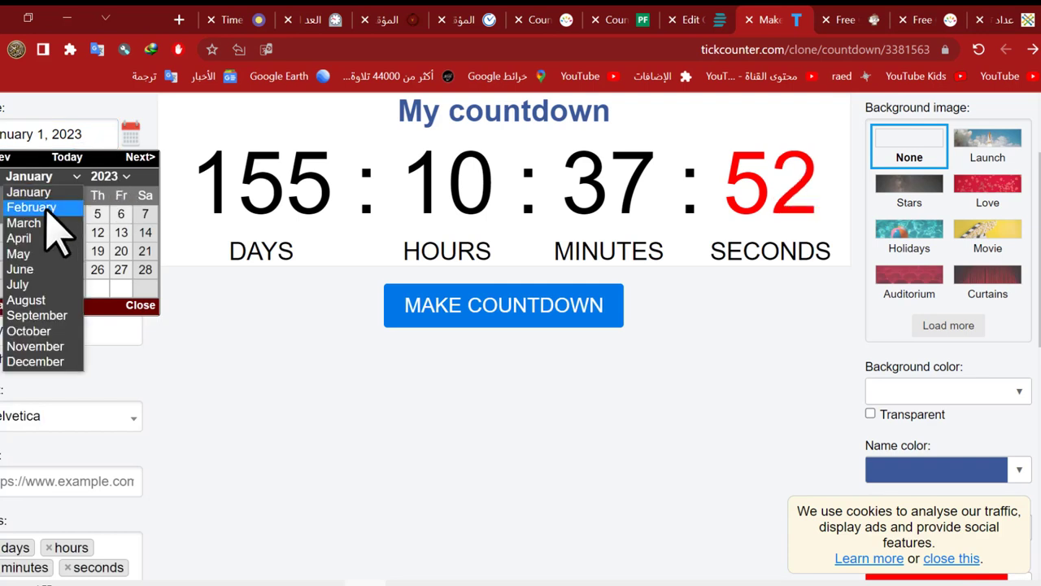
pyautogui.click(122, 175)
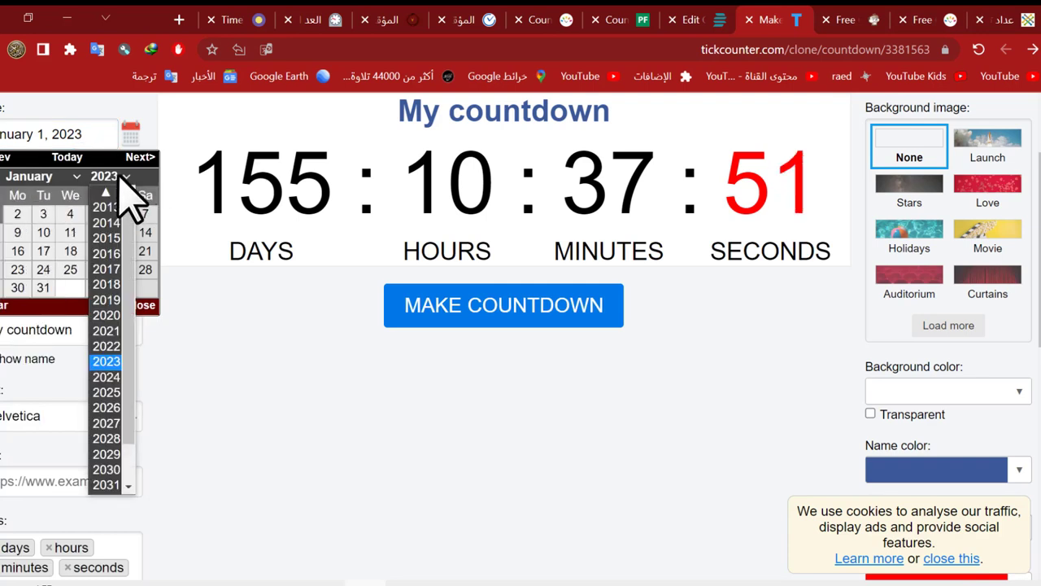
pyautogui.click(109, 355)
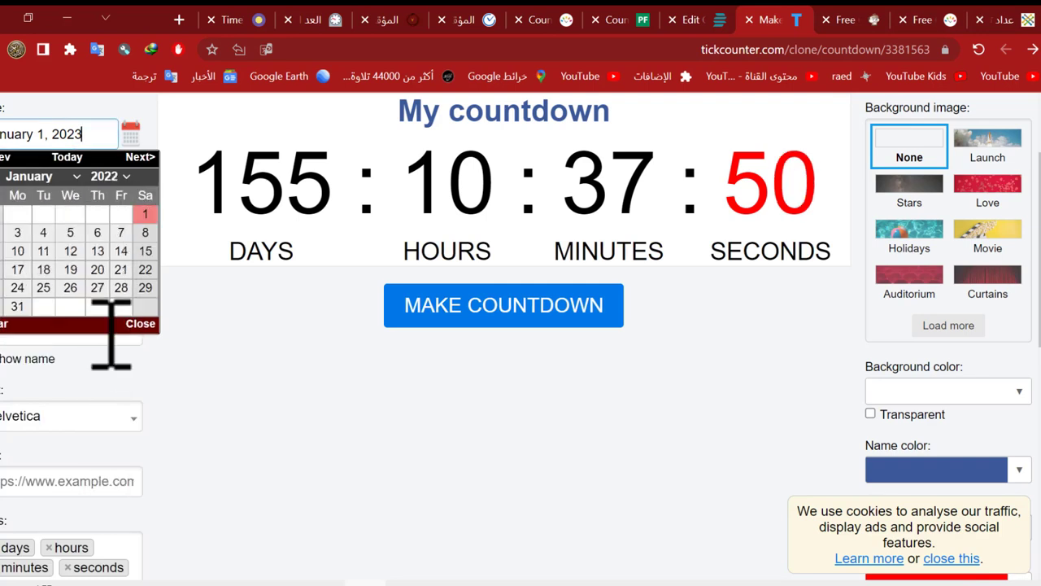
pyautogui.click(34, 177)
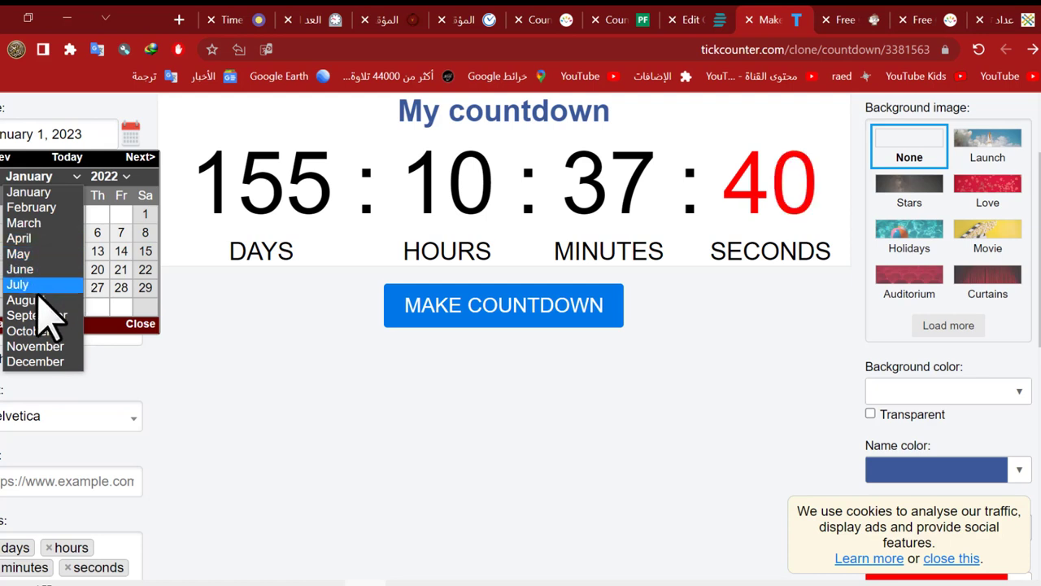
pyautogui.click(52, 317)
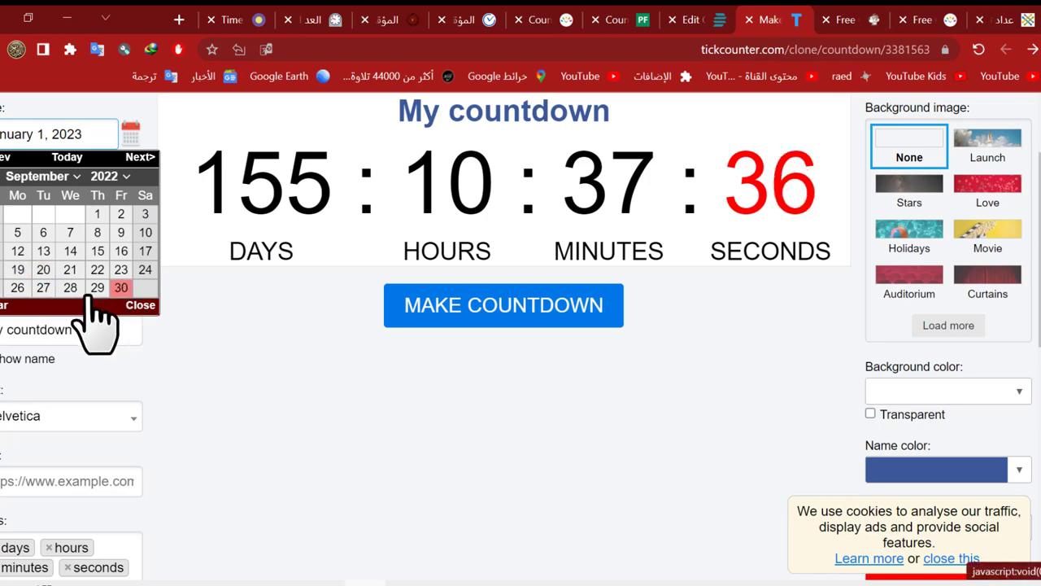
pyautogui.click(61, 286)
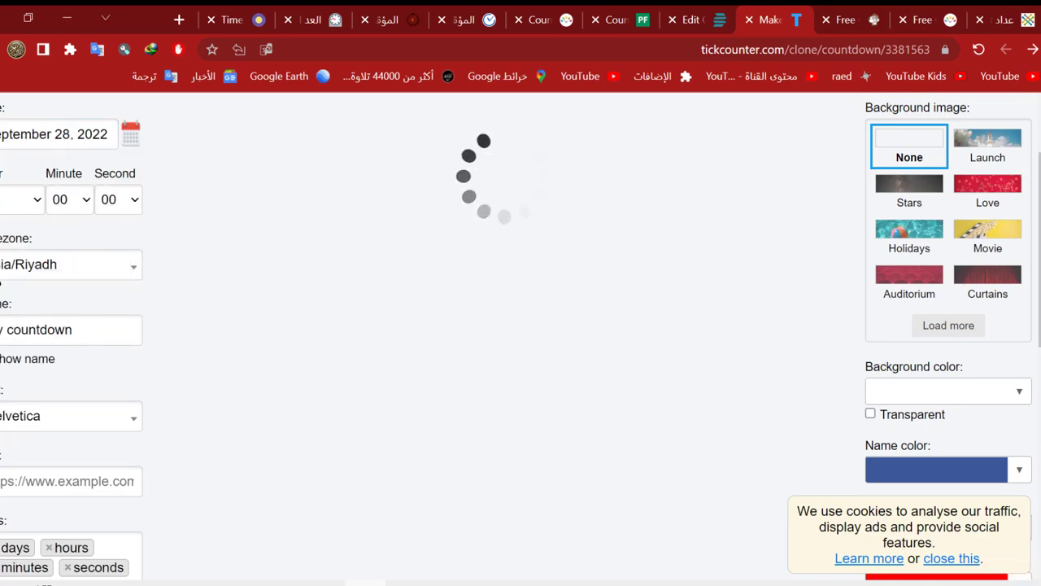
pyautogui.moveTo(204, 181); pyautogui.dragTo(279, 191)
pyautogui.click(246, 195)
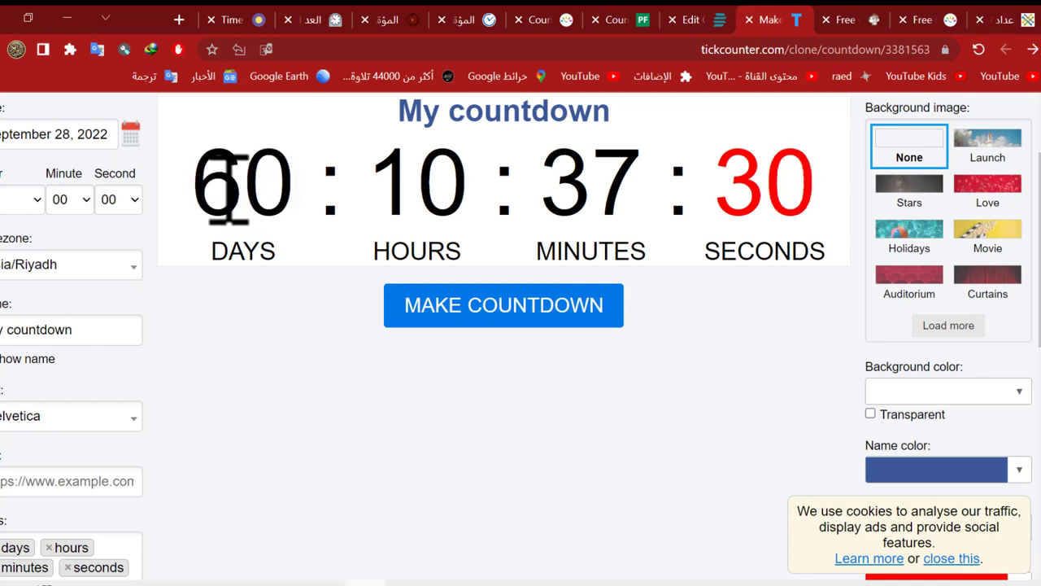
# Set the countdown's hour to 05 and its minute to 09, leaving the seconds at 00
pyautogui.click(25, 199)
pyautogui.click(23, 265)
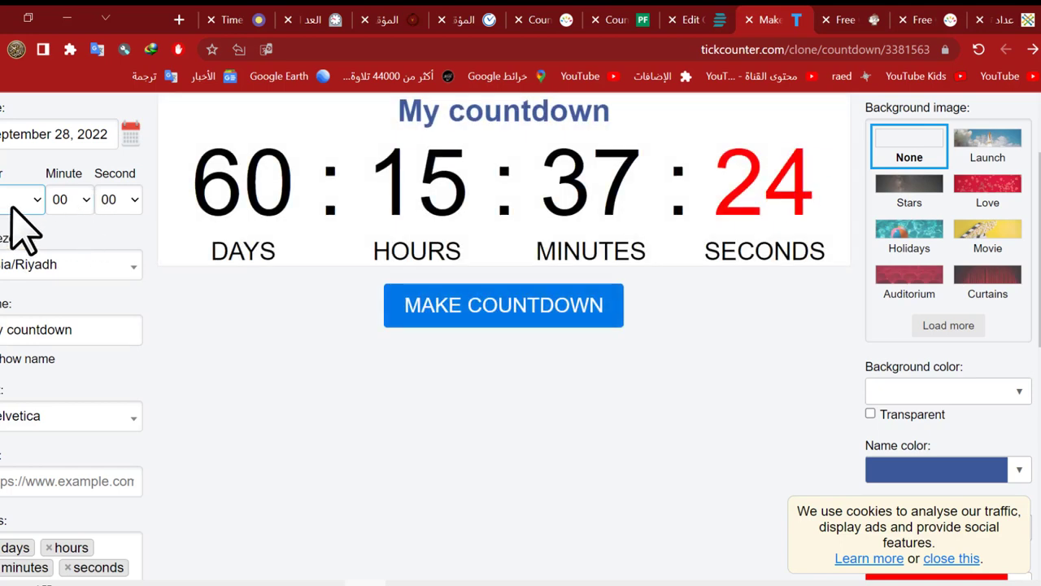
pyautogui.click(81, 201)
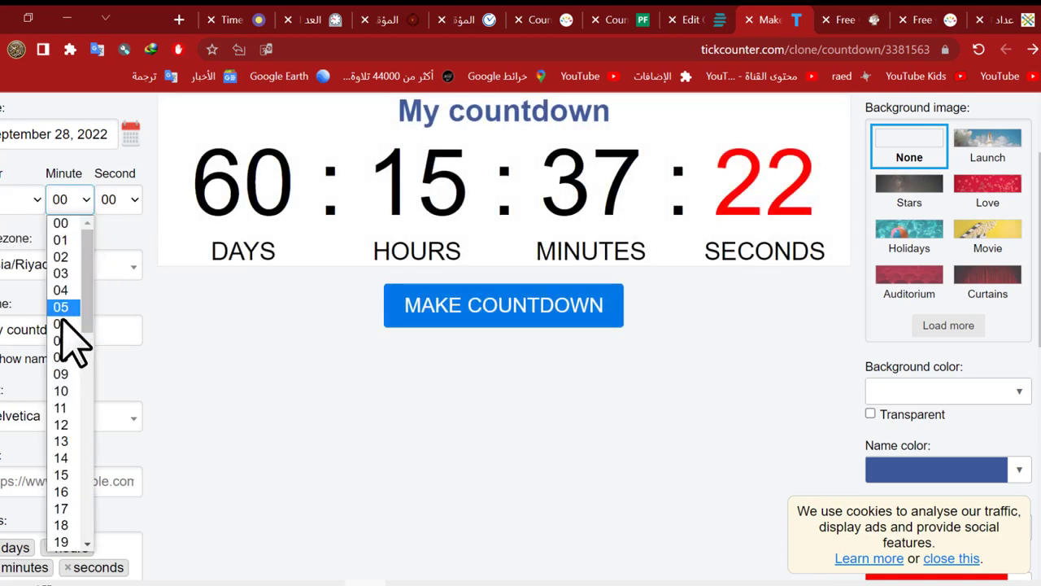
pyautogui.click(60, 375)
pyautogui.click(121, 202)
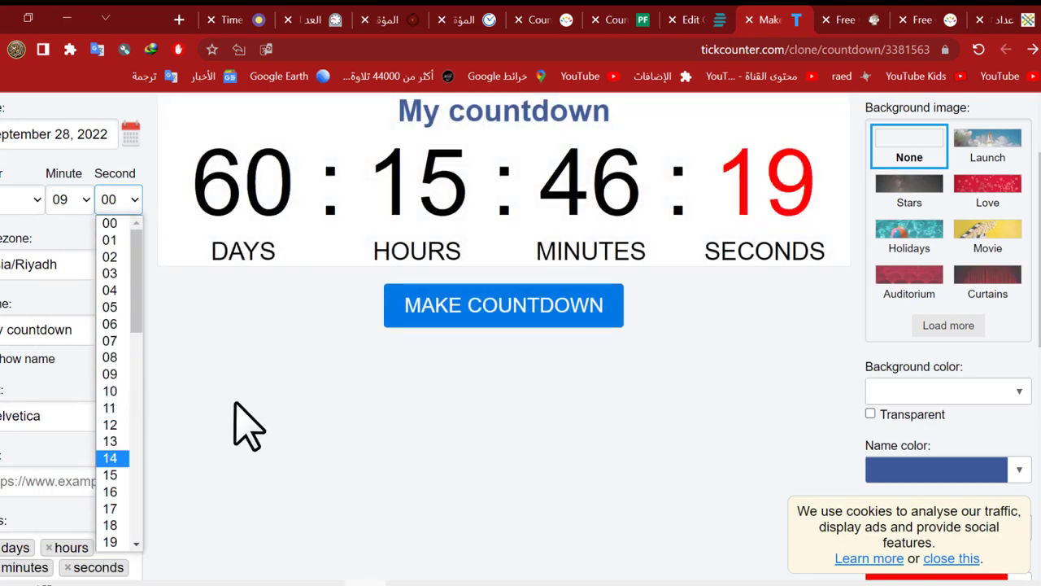
pyautogui.click(165, 259)
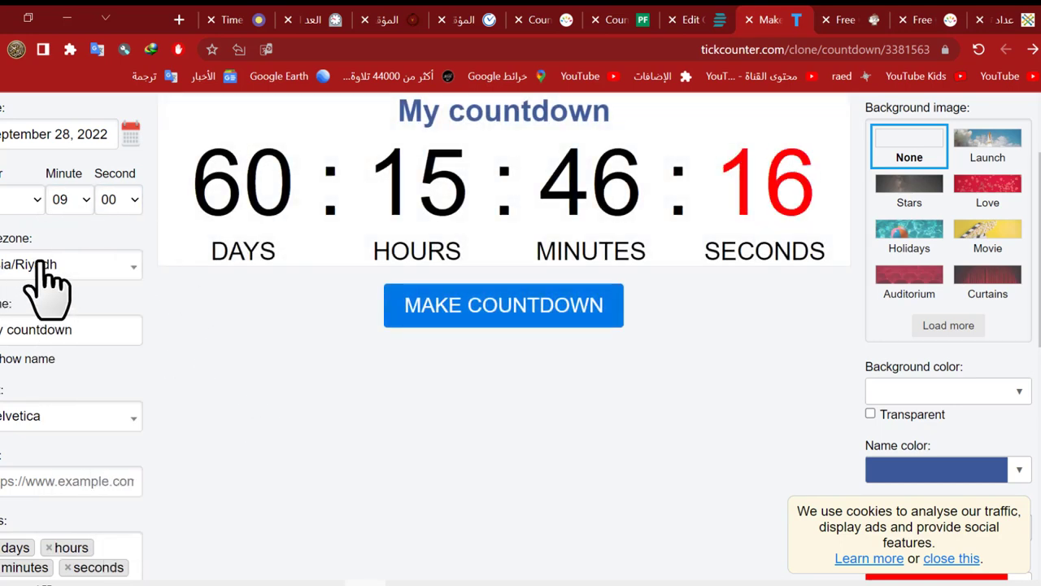
# Make the TickCounter countdown, open its share link and examine the running timer
pyautogui.scroll(-3, 88, 496)
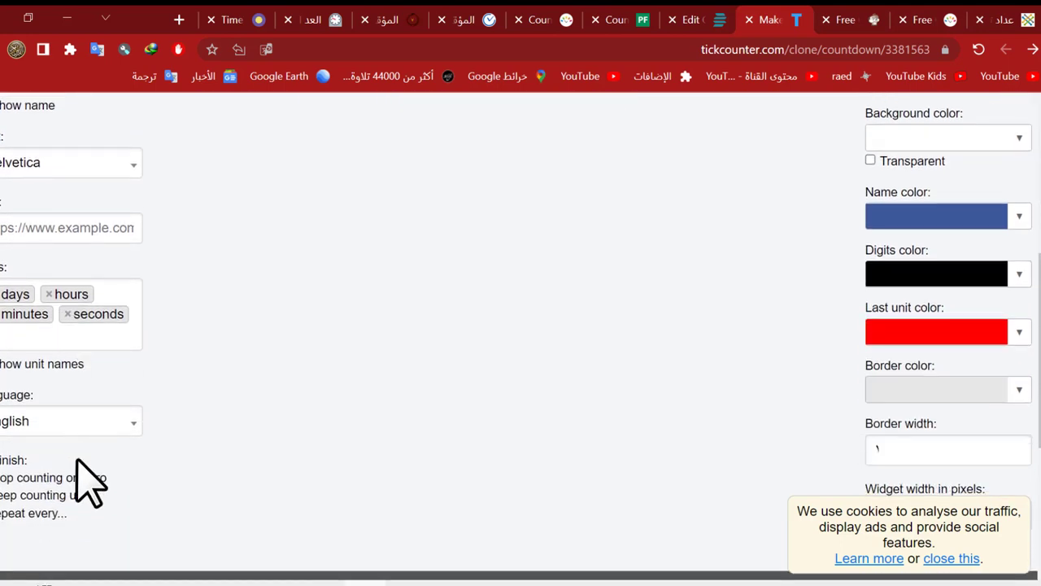
pyautogui.scroll(5, 96, 324)
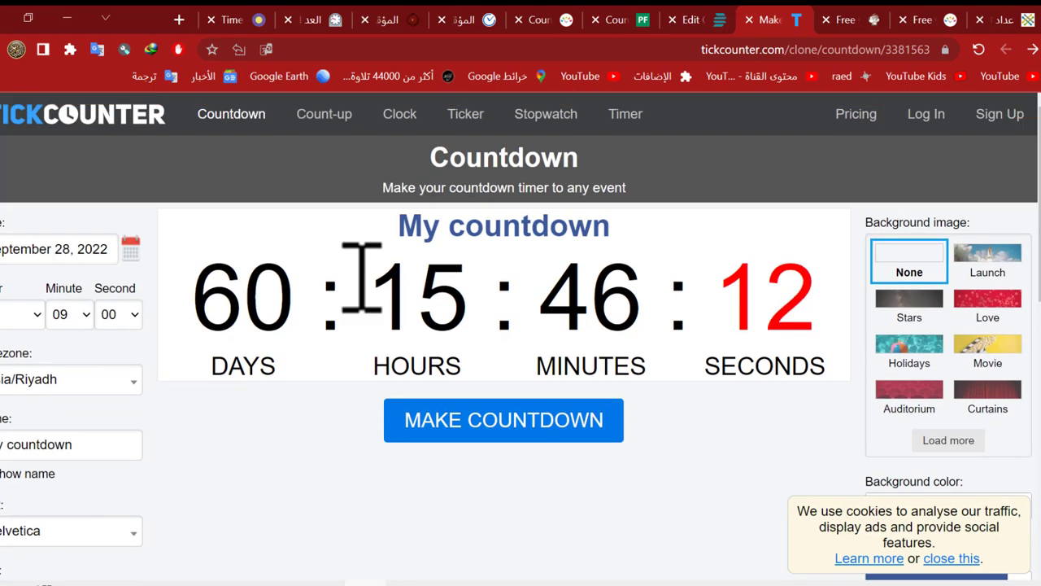
pyautogui.click(538, 426)
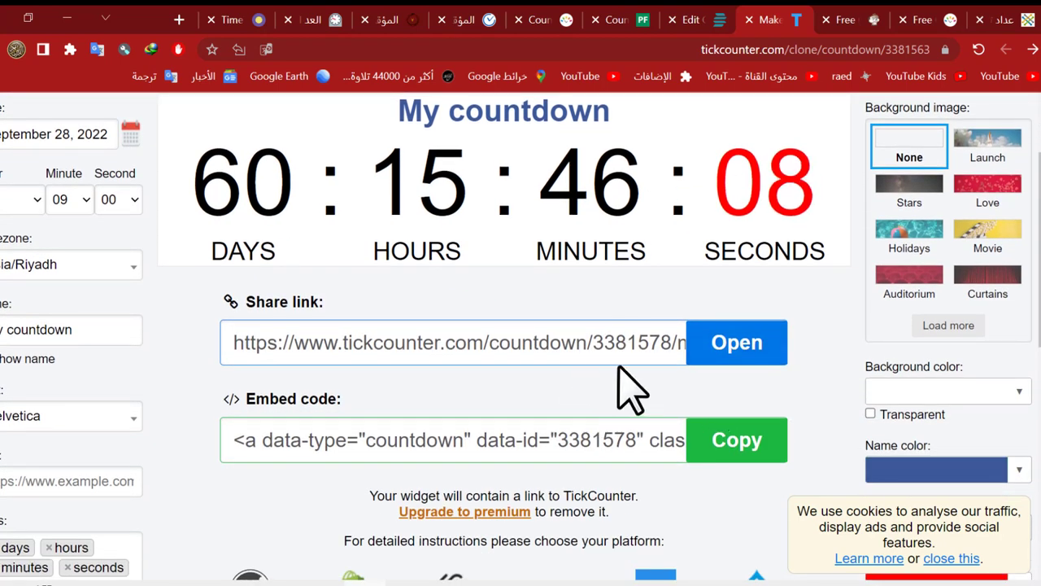
pyautogui.click(696, 335)
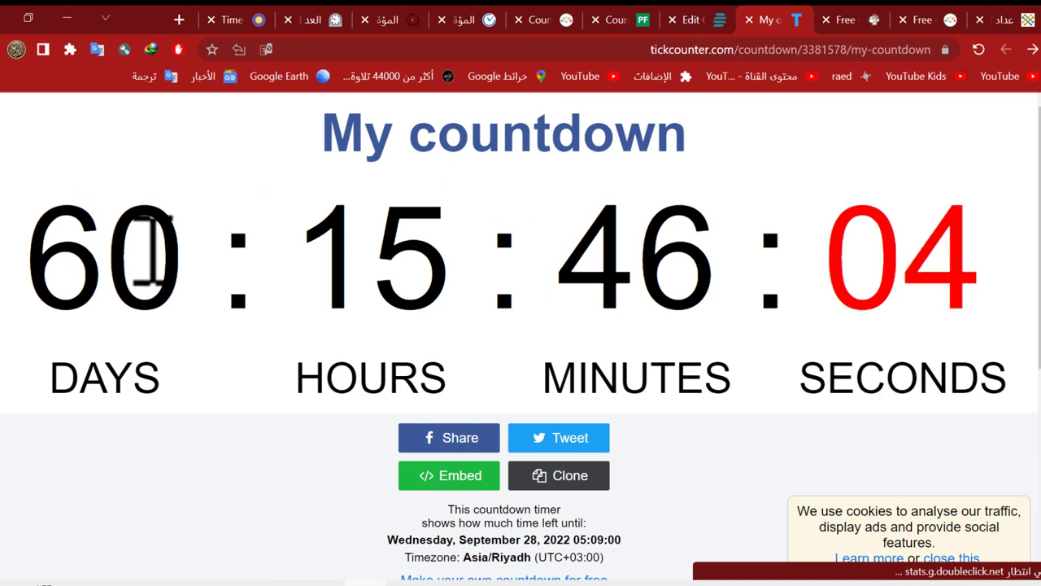
pyautogui.moveTo(63, 281); pyautogui.dragTo(715, 279)
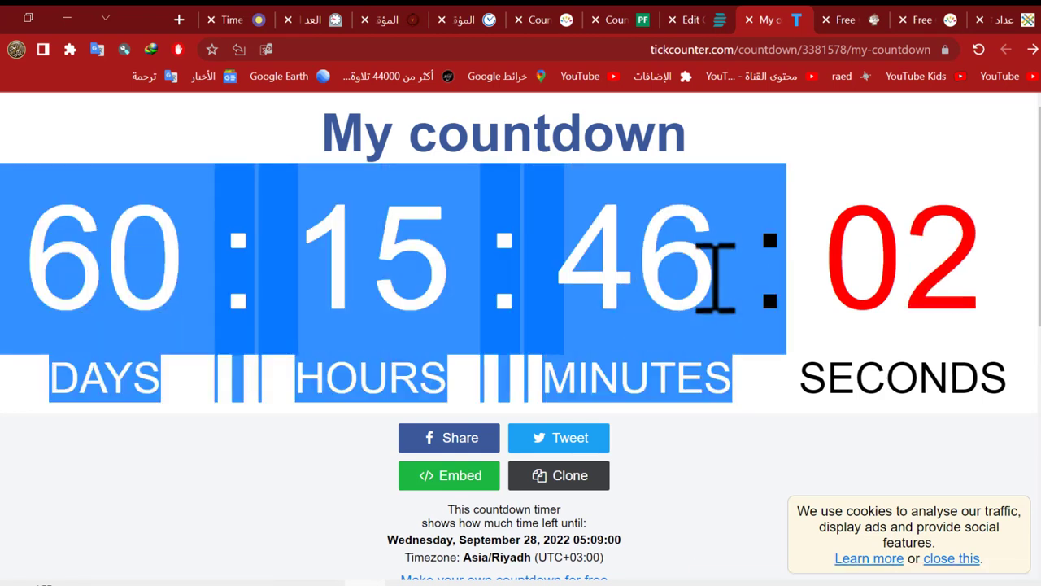
pyautogui.click(573, 236)
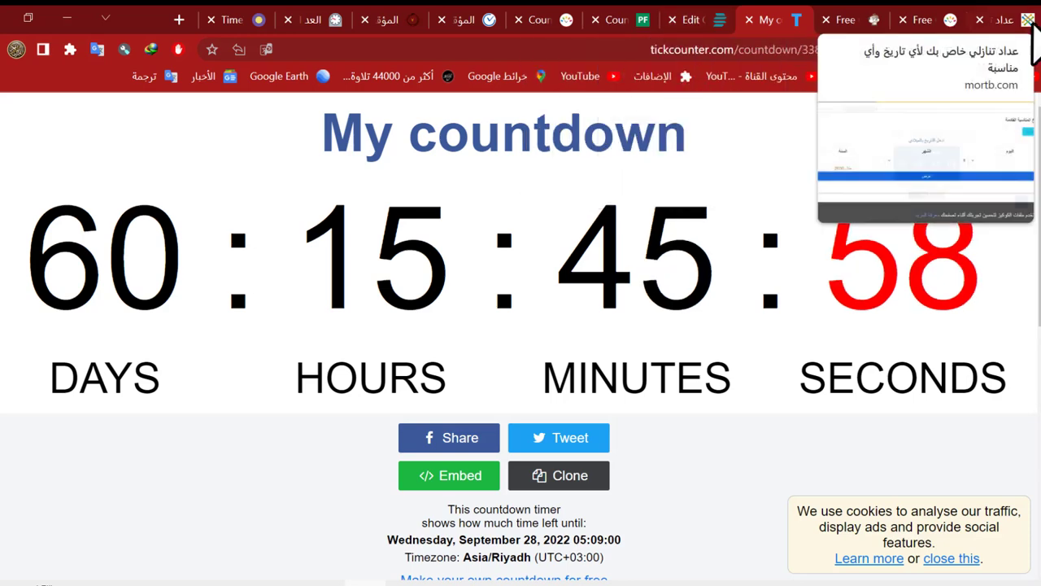
# Switch to the countingdownto.com countdown editor and title the countdown "شهر رمضان", keeping August 29, 2022 as the date
pyautogui.click(680, 20)
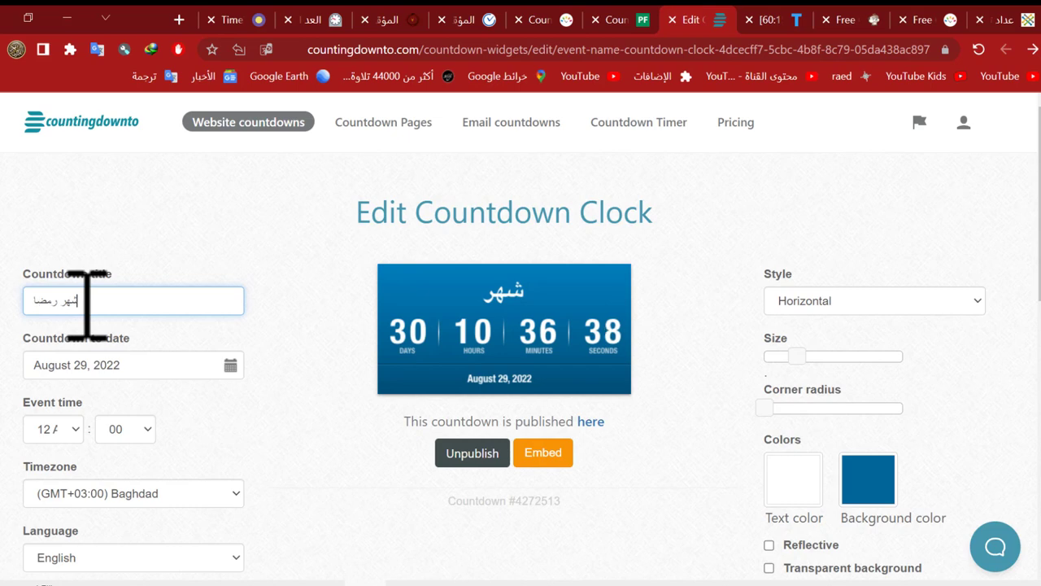
pyautogui.click(98, 368)
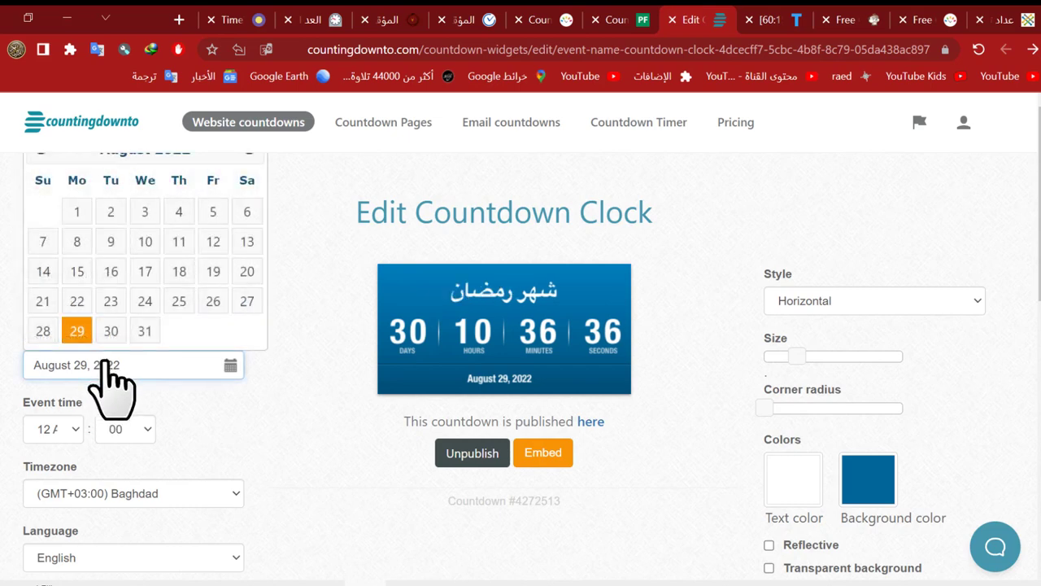
pyautogui.click(311, 437)
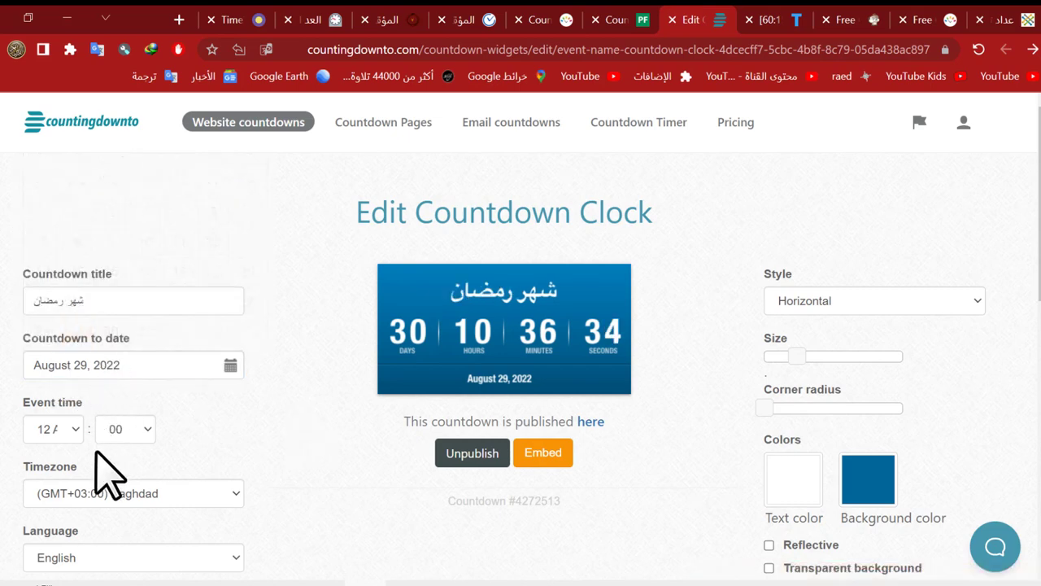
# Set the event time to 05 PM and review the remaining countdown options
pyautogui.click(65, 436)
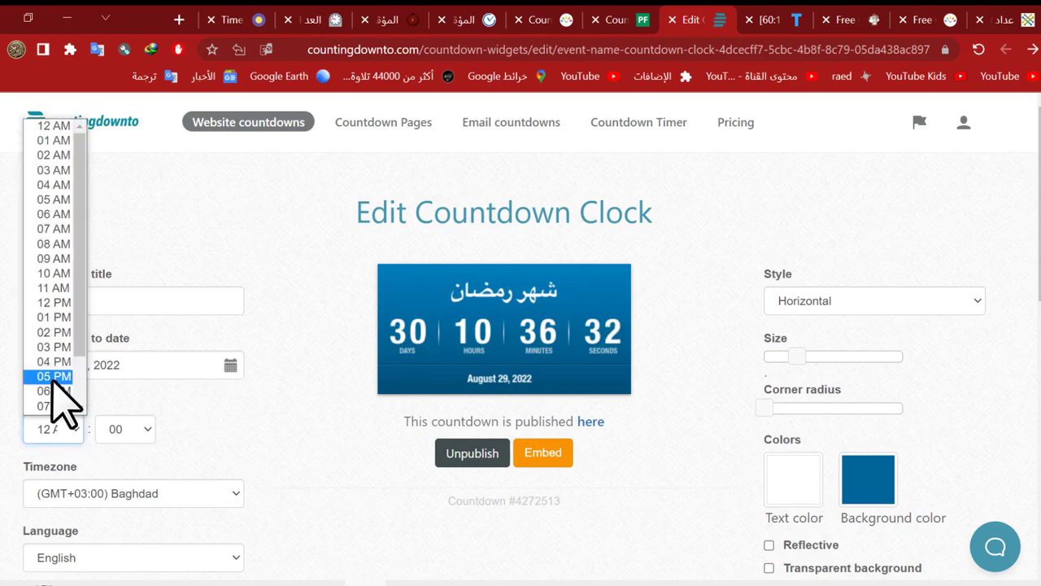
pyautogui.click(54, 377)
pyautogui.scroll(-3, 138, 432)
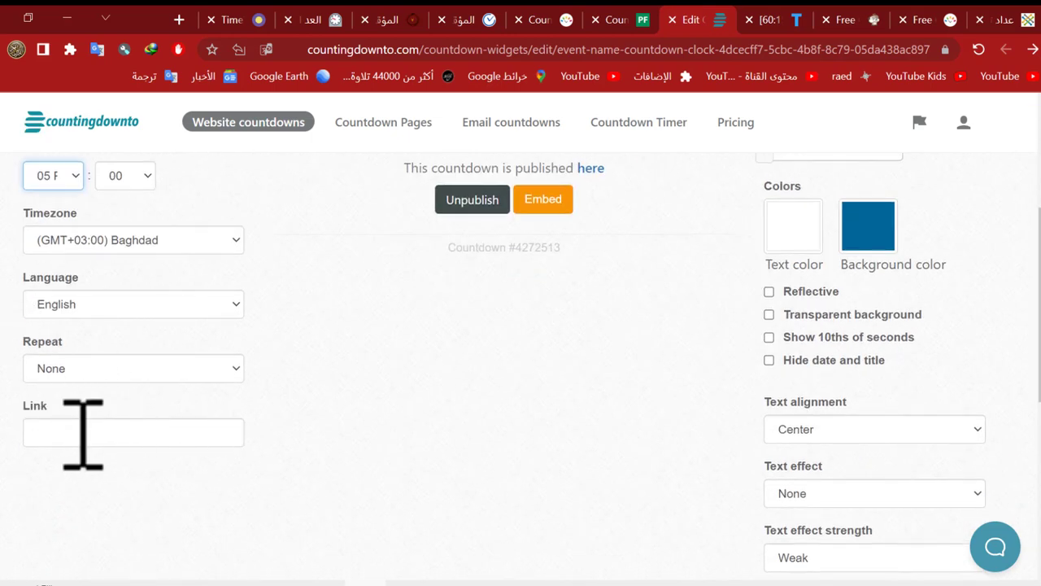
pyautogui.scroll(3, 114, 434)
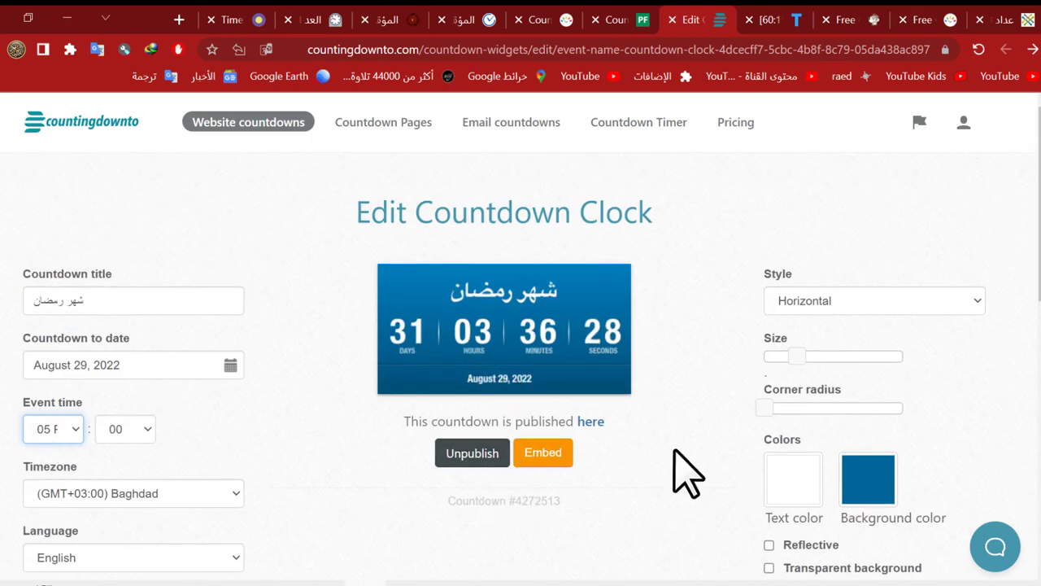
# Unpublish the countdown and generate the website embed code for the edited version titled "شهر رمضان"
pyautogui.click(472, 457)
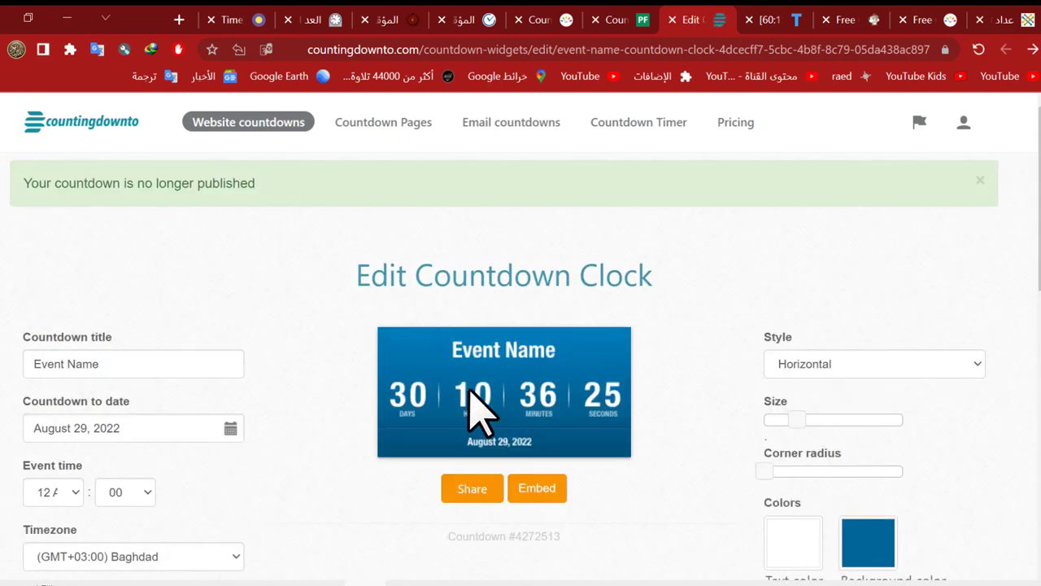
pyautogui.click(1031, 49)
pyautogui.click(537, 424)
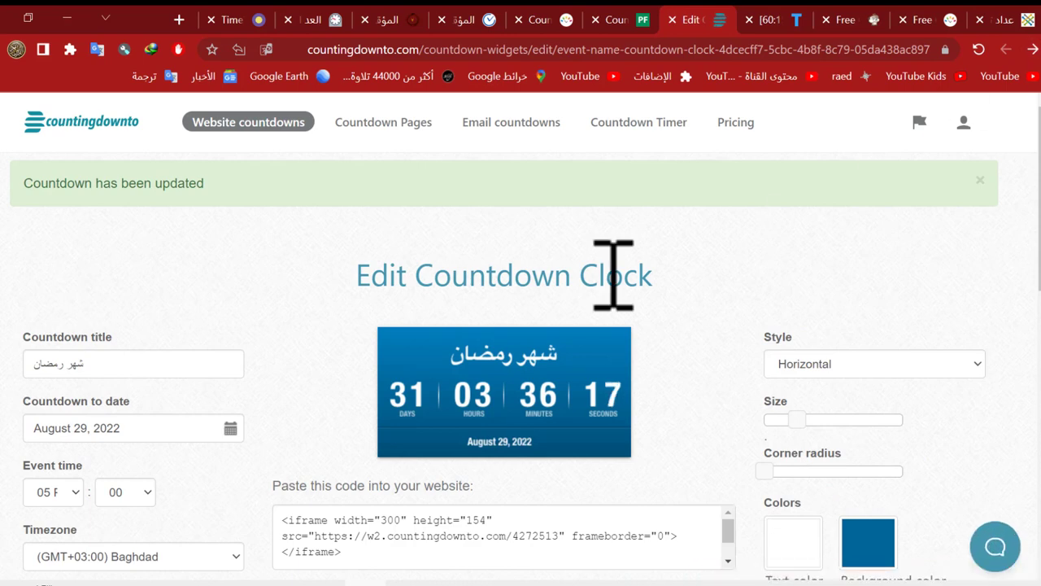
# Highlight the generated website embed code and review the countdown preview above it
pyautogui.scroll(-2, 614, 275)
pyautogui.click(466, 371)
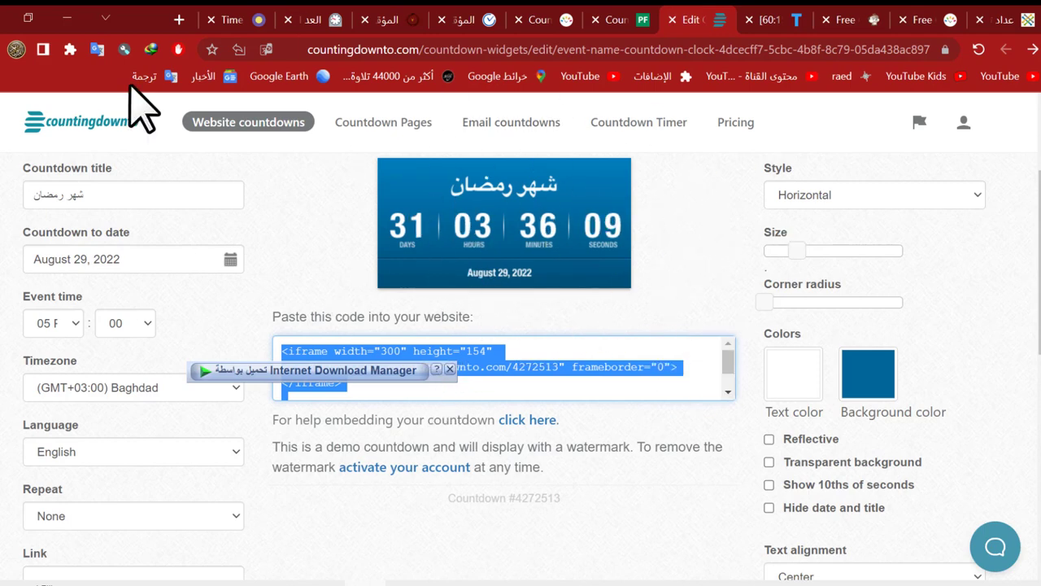
pyautogui.click(486, 371)
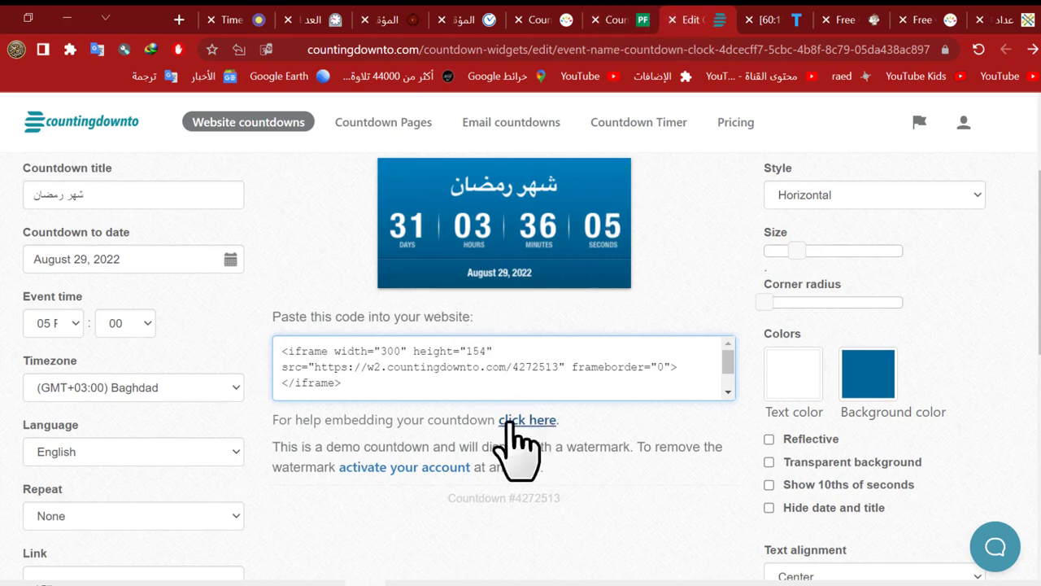
pyautogui.middleClick(539, 432)
pyautogui.scroll(2, 540, 432)
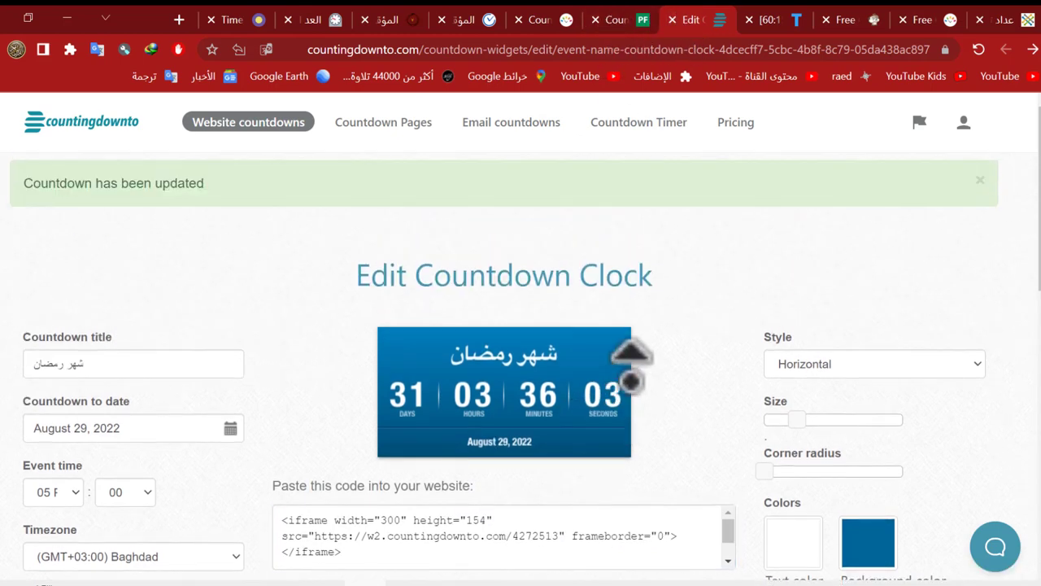
pyautogui.rightClick(578, 396)
pyautogui.press('Escape')
# Switch to PromoFeatures, start a new website timer and name it "رمضان"
pyautogui.click(632, 20)
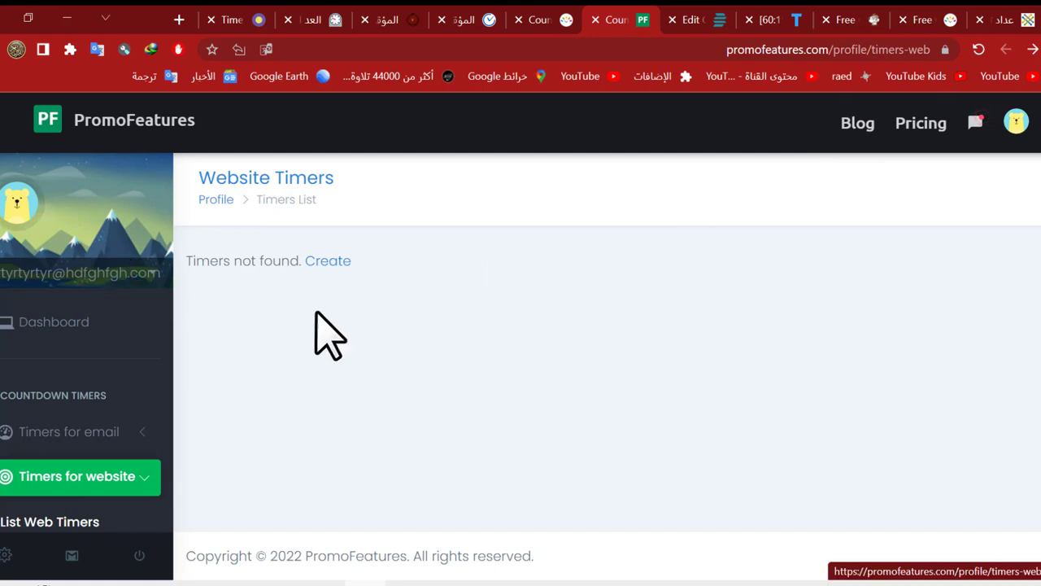
pyautogui.click(334, 272)
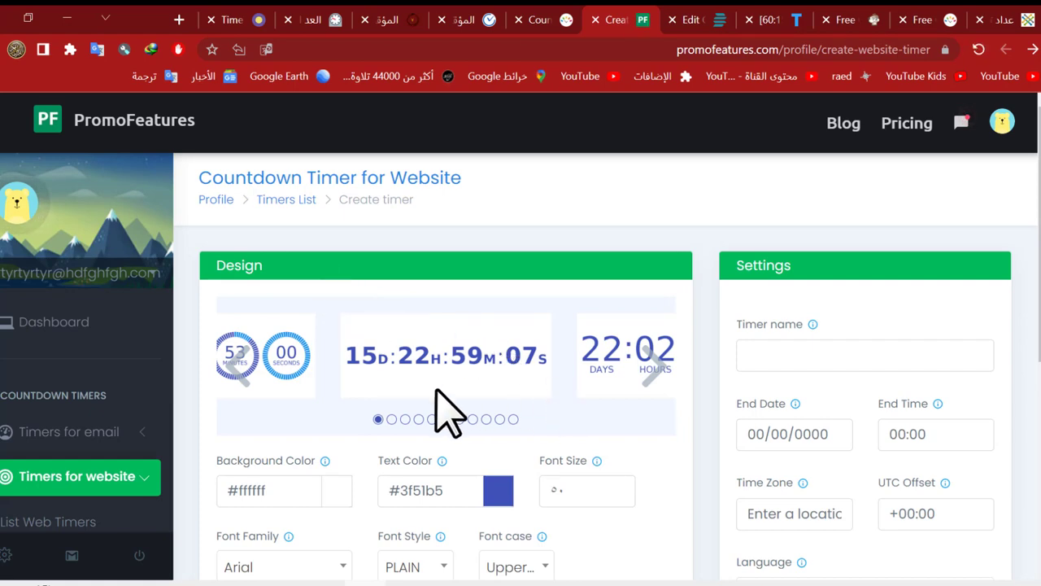
pyautogui.scroll(-2, 446, 411)
pyautogui.scroll(1, 770, 251)
pyautogui.click(810, 268)
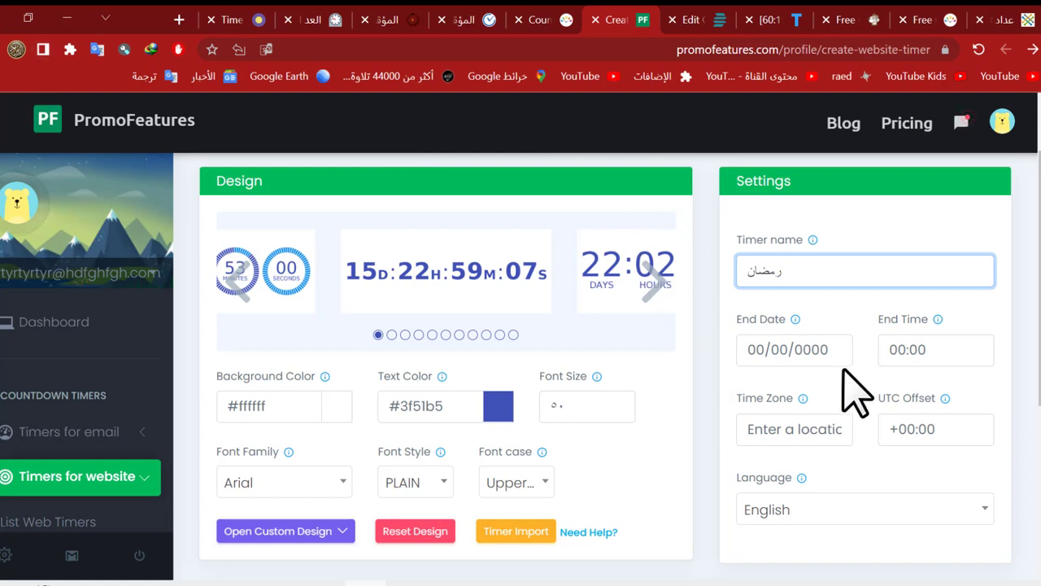
# Set the timer's end date to 08/24/2022 and its end time to 09:50
pyautogui.click(816, 349)
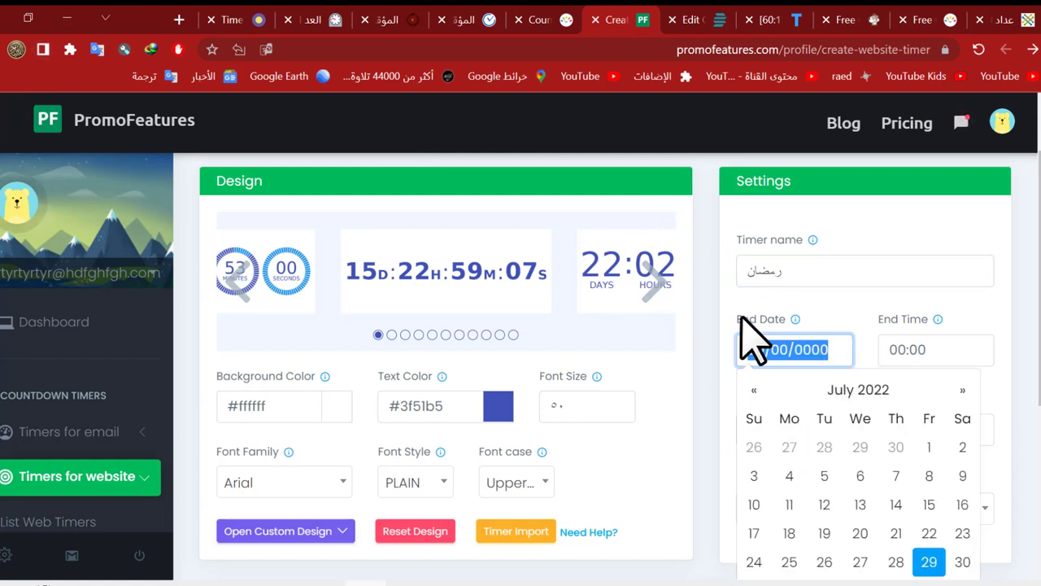
pyautogui.click(856, 392)
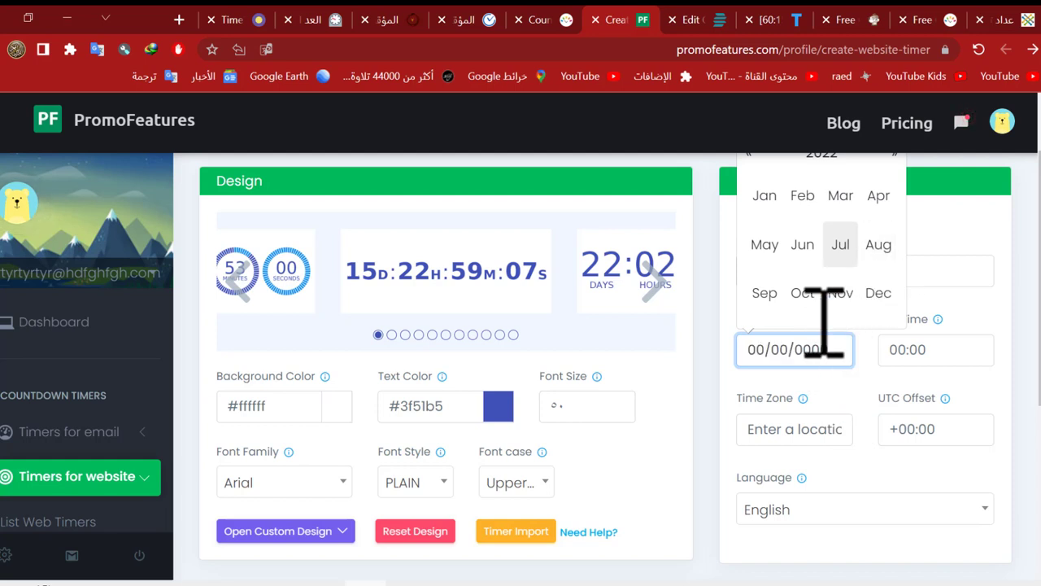
pyautogui.click(881, 246)
pyautogui.click(860, 533)
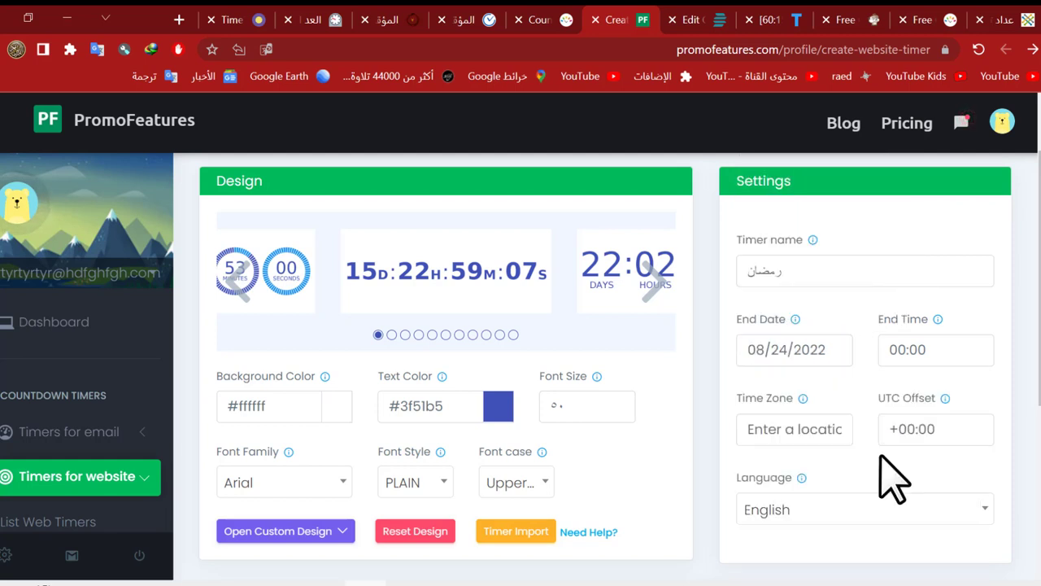
pyautogui.click(957, 349)
pyautogui.click(928, 513)
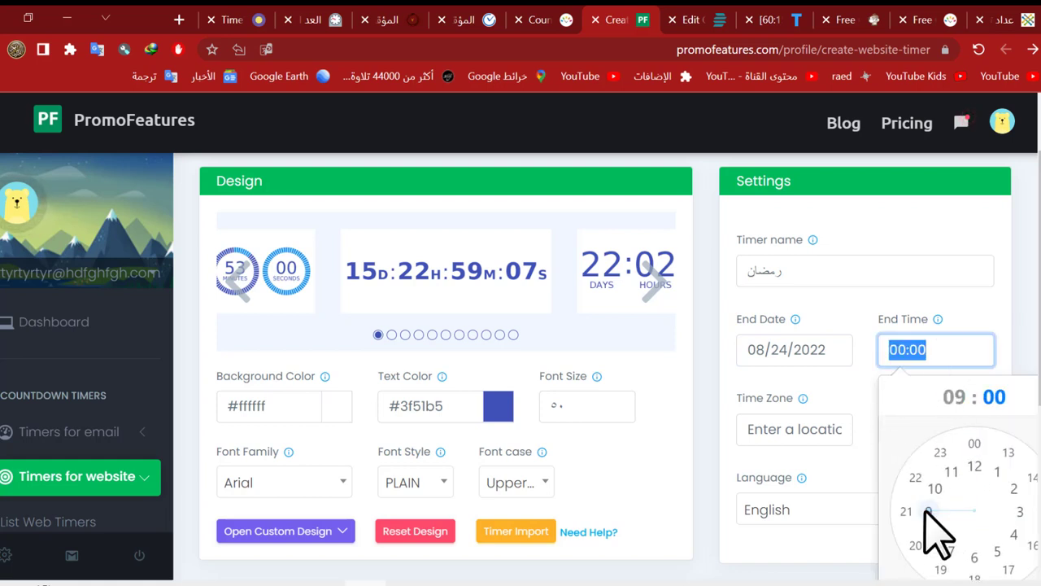
pyautogui.click(916, 478)
# Set the timer's time zone by choosing the location الزلفي, Saudi Arabia
pyautogui.click(814, 439)
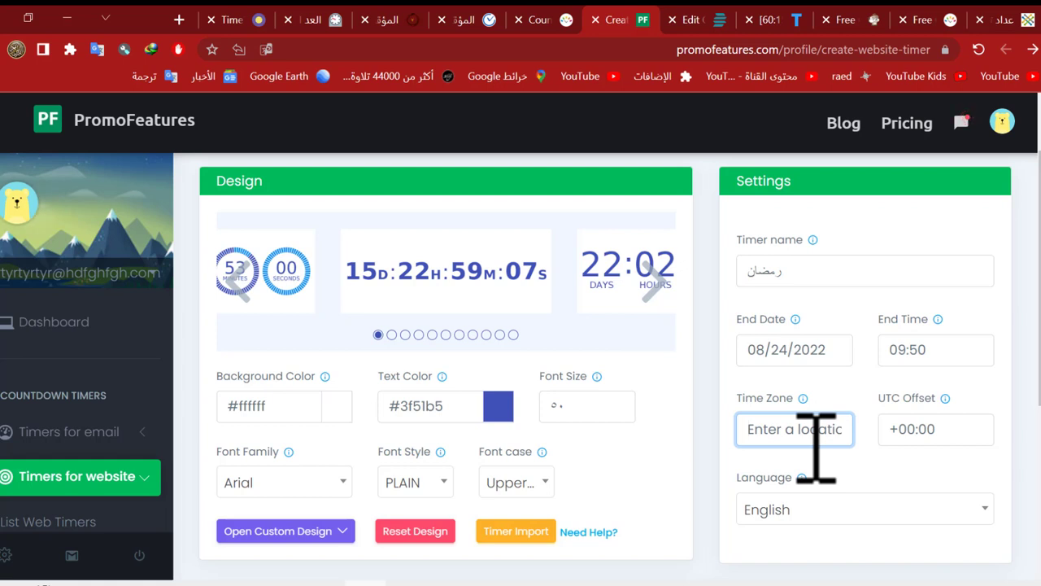
pyautogui.write('ىم')
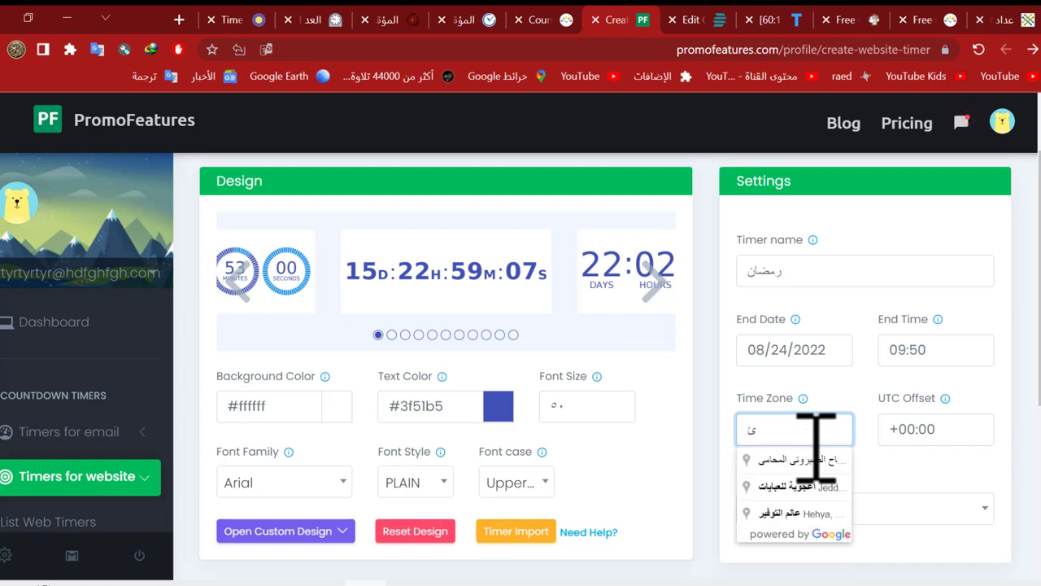
pyautogui.press('BackSpace')
pyautogui.press('BackSpace')
pyautogui.write('الزلفي')
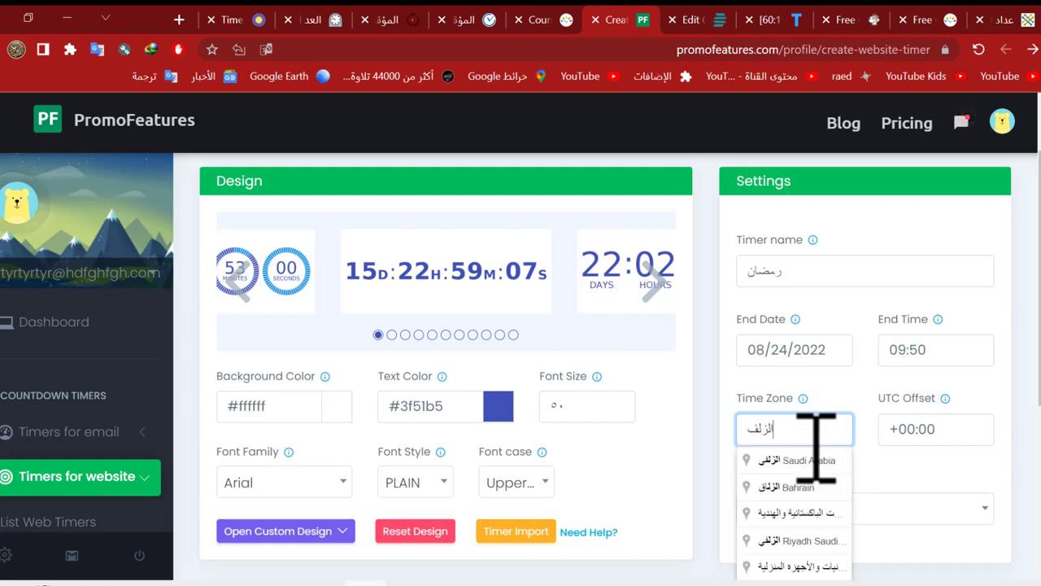
pyautogui.click(815, 460)
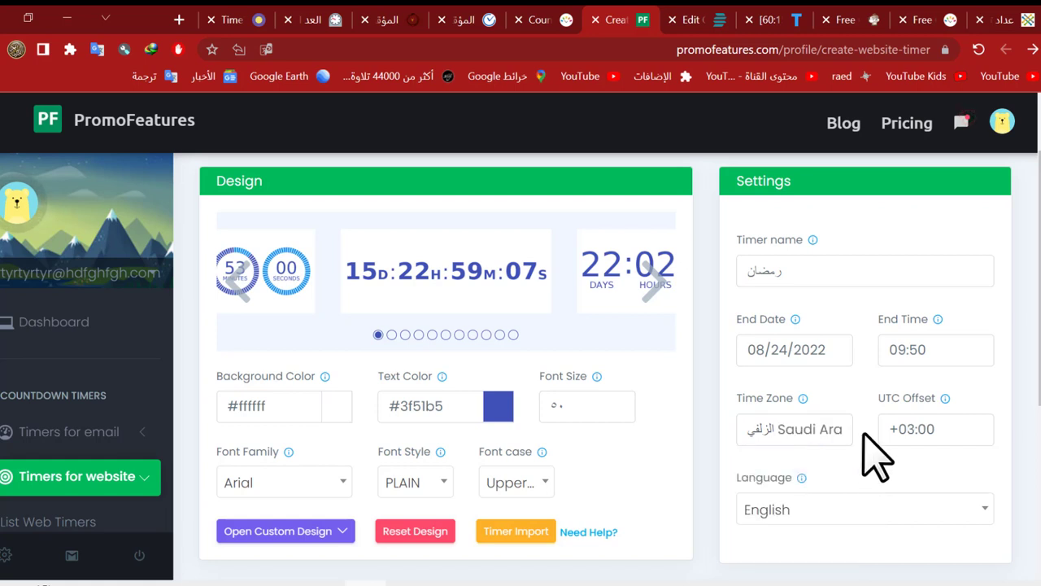
# Set the timer's language to Arabic
pyautogui.click(816, 510)
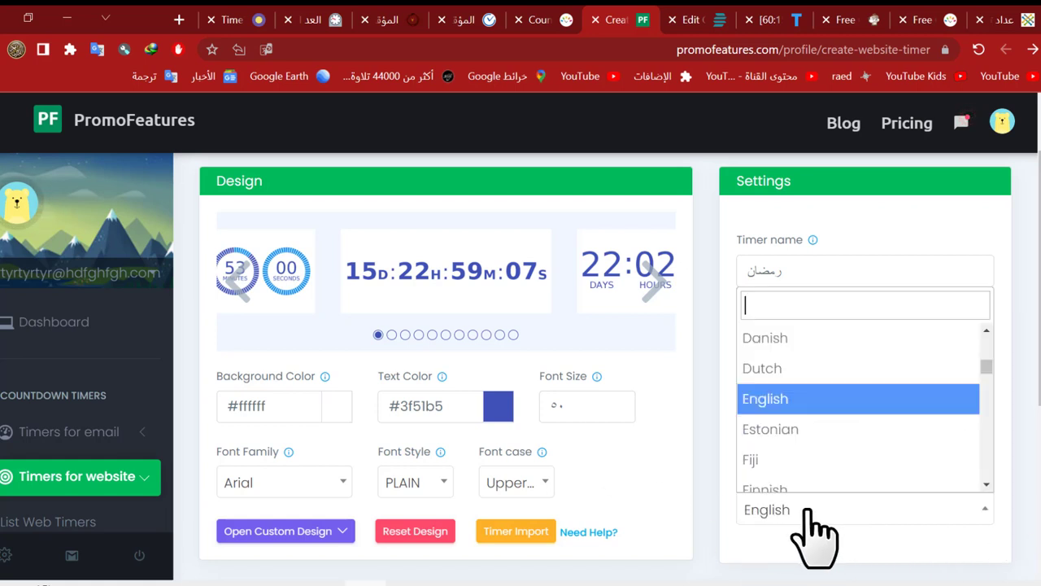
pyautogui.scroll(-8, 830, 426)
pyautogui.scroll(8, 833, 417)
pyautogui.scroll(5, 838, 442)
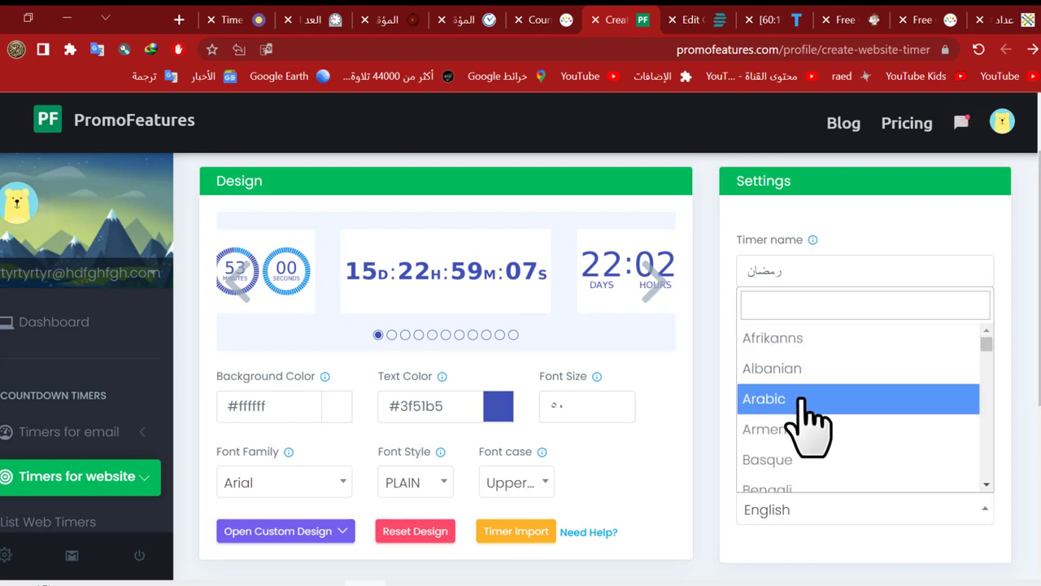
pyautogui.click(814, 426)
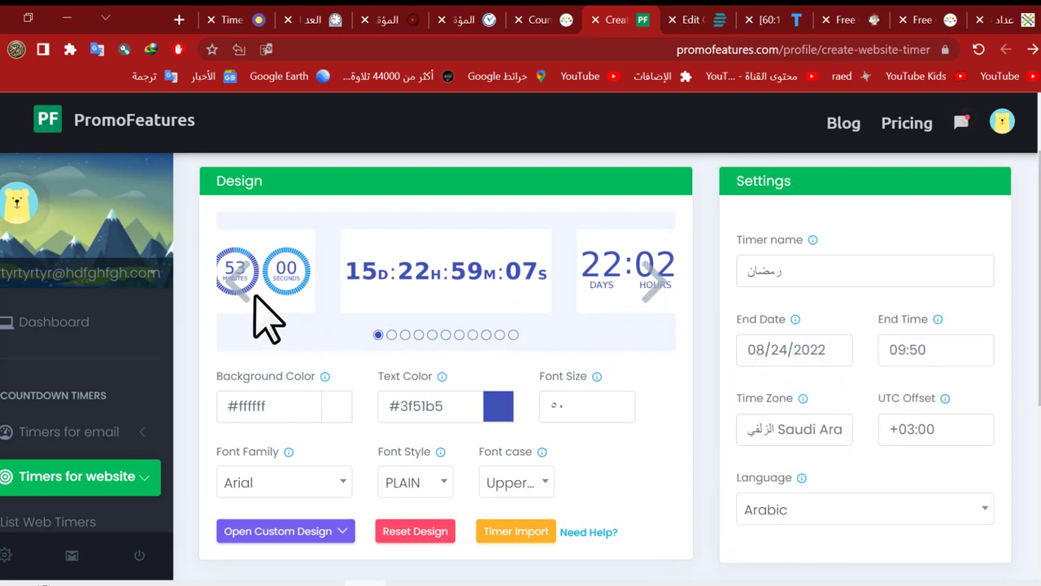
# Choose the timer design with rings of small circles and open its custom design options
pyautogui.click(289, 264)
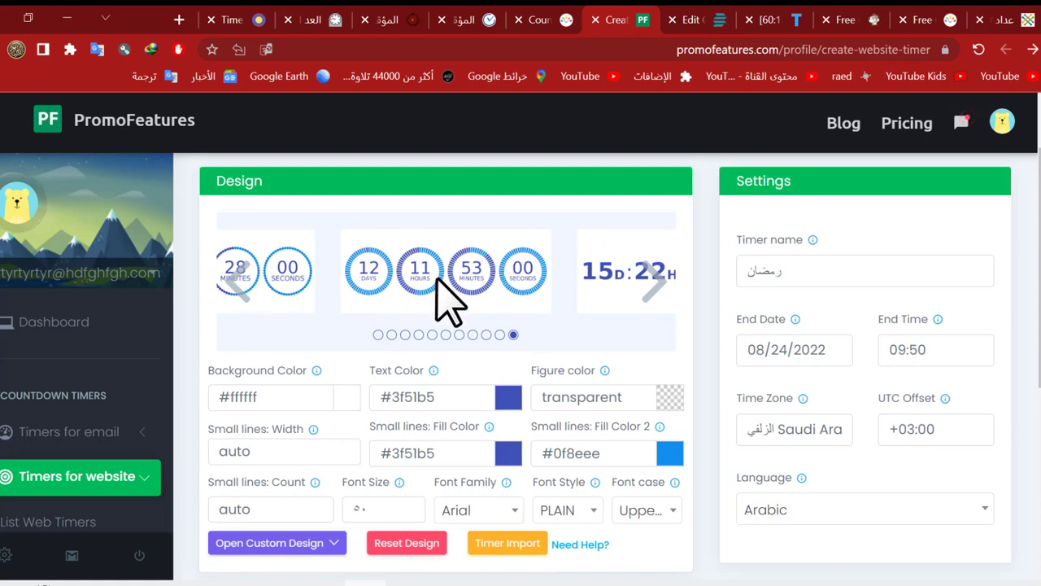
pyautogui.click(240, 294)
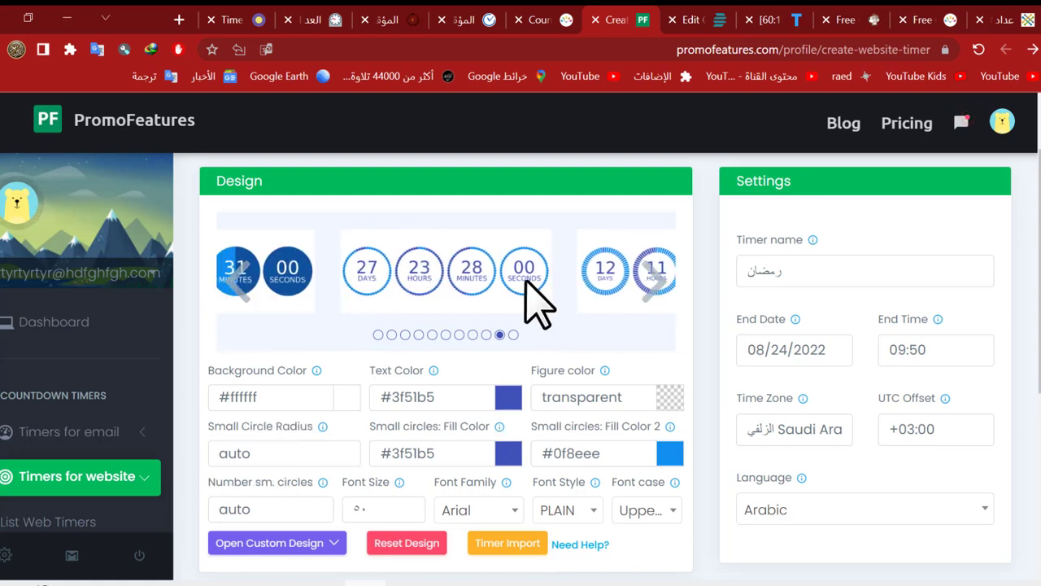
pyautogui.scroll(-2, 382, 297)
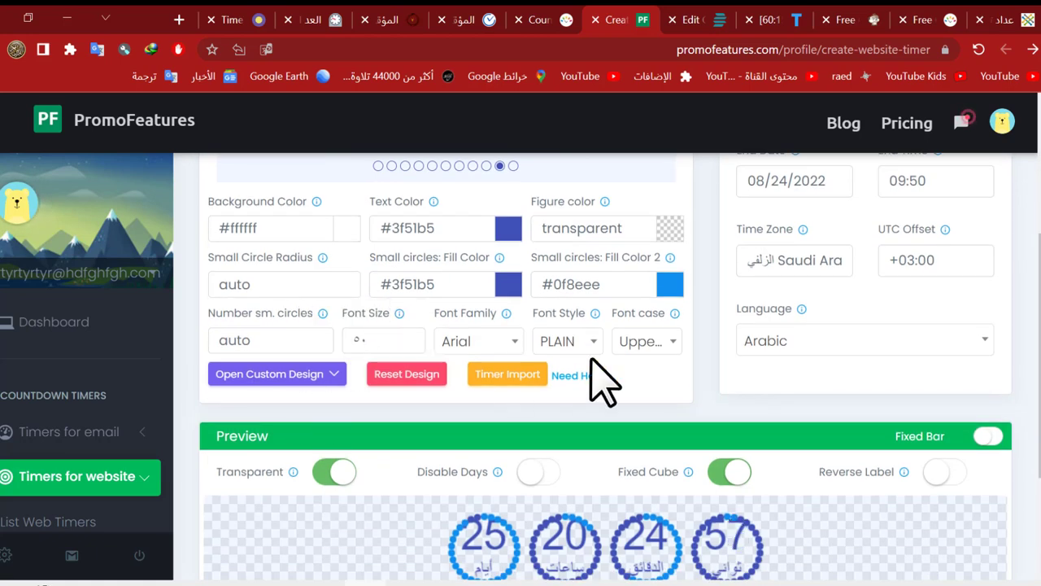
pyautogui.click(268, 374)
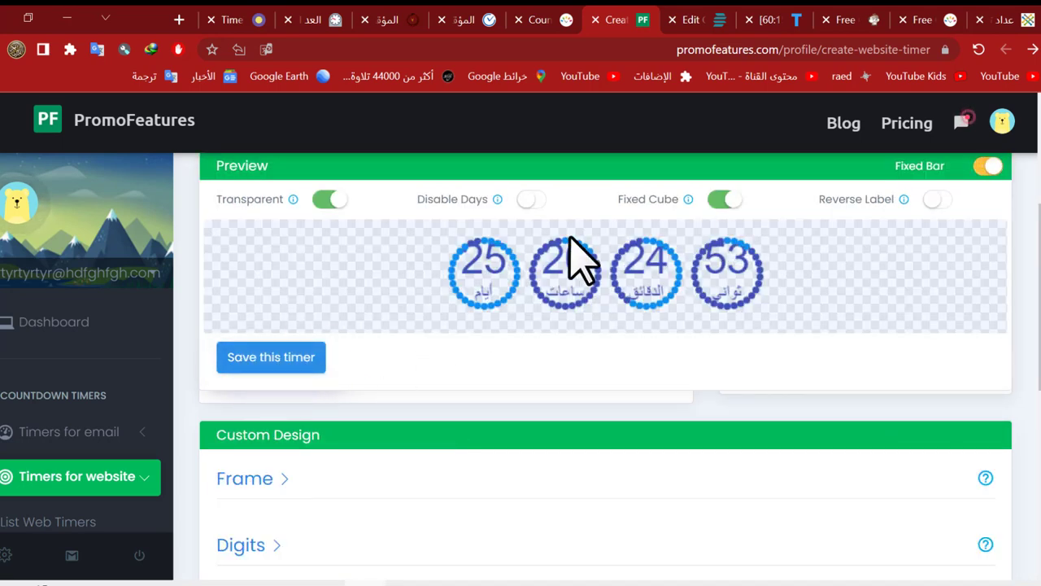
pyautogui.rightClick(547, 259)
pyautogui.click(679, 240)
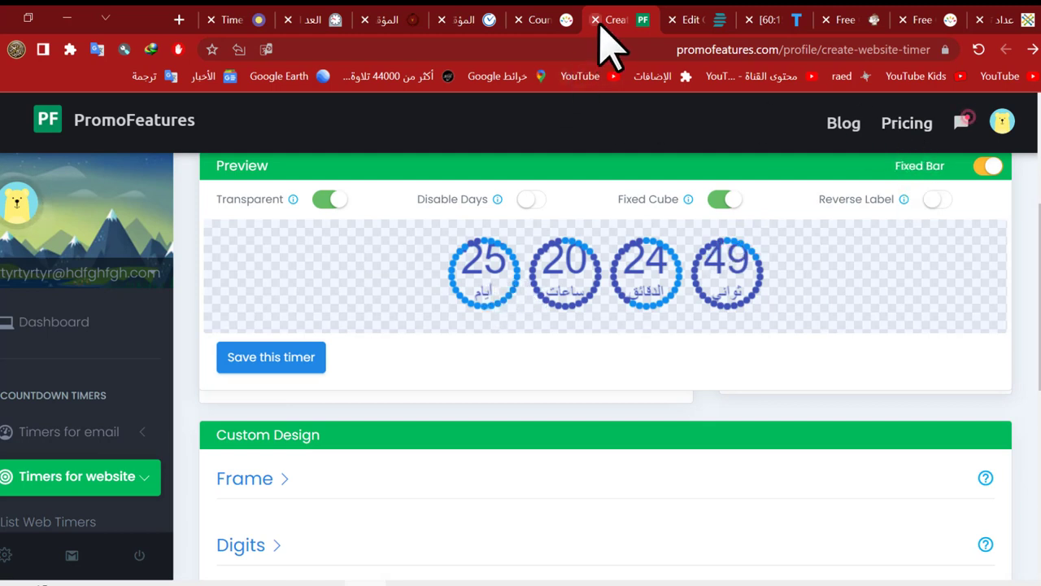
# Switch to the timeanddate.com countdown creator and choose the Launch countdown design
pyautogui.moveTo(542, 10)
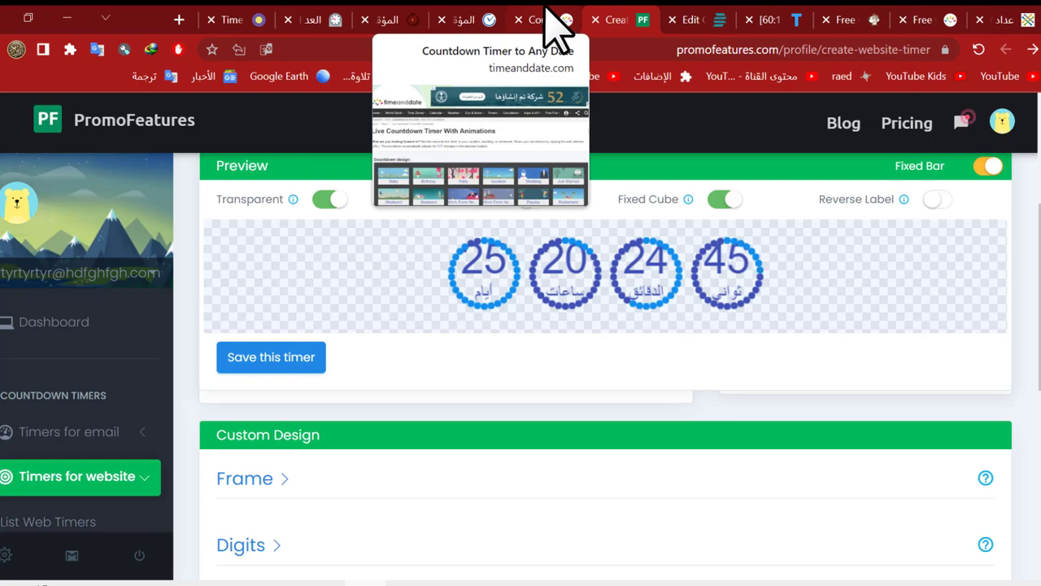
pyautogui.click(545, 11)
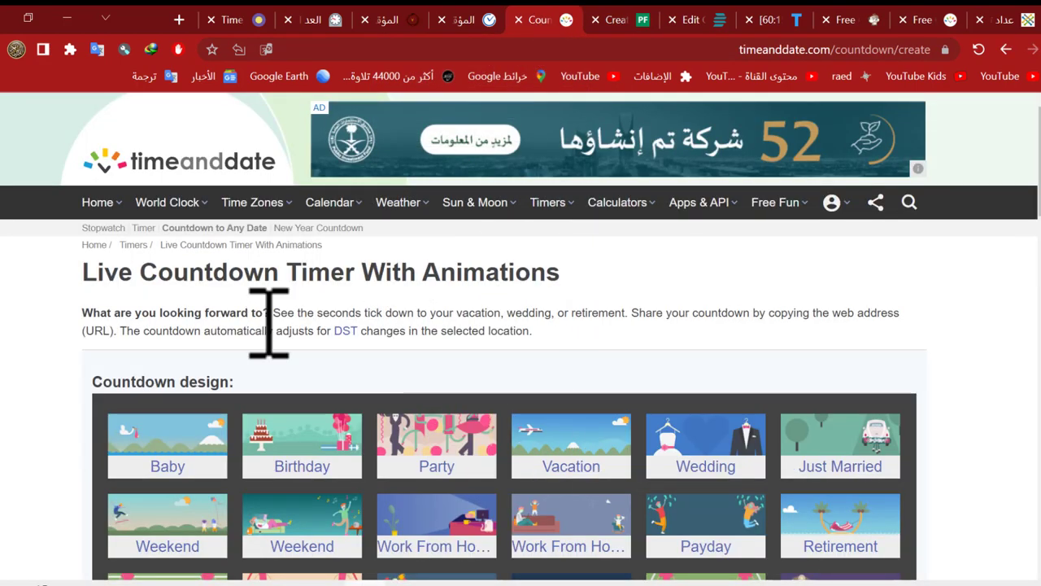
pyautogui.scroll(-2, 220, 309)
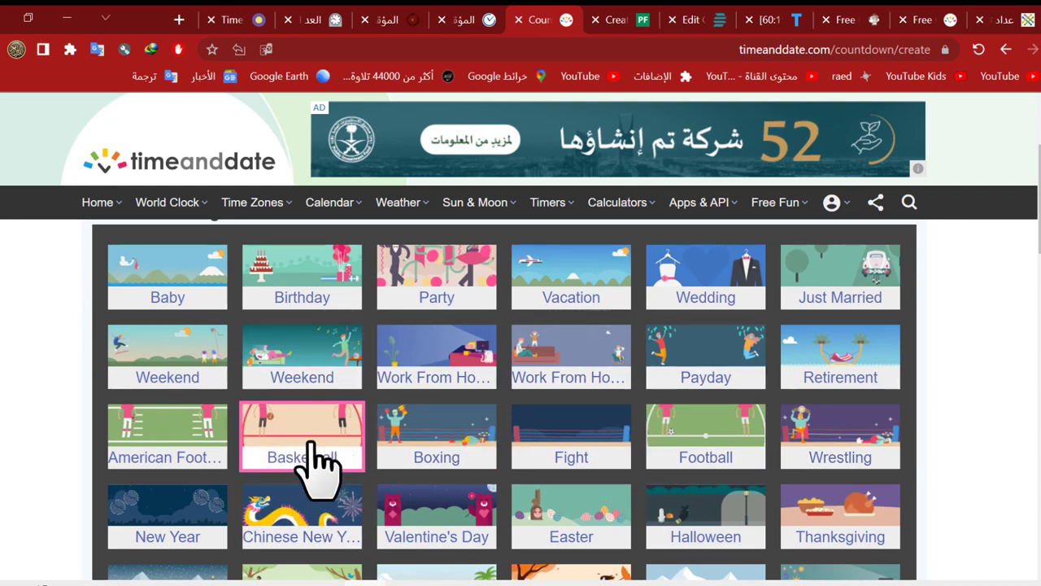
pyautogui.scroll(-5, 310, 443)
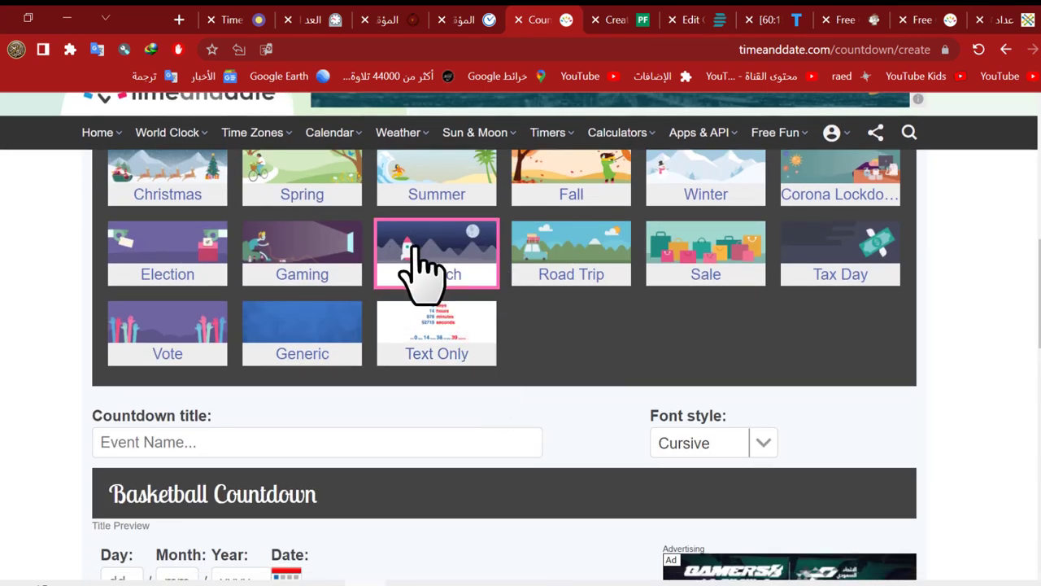
pyautogui.click(451, 262)
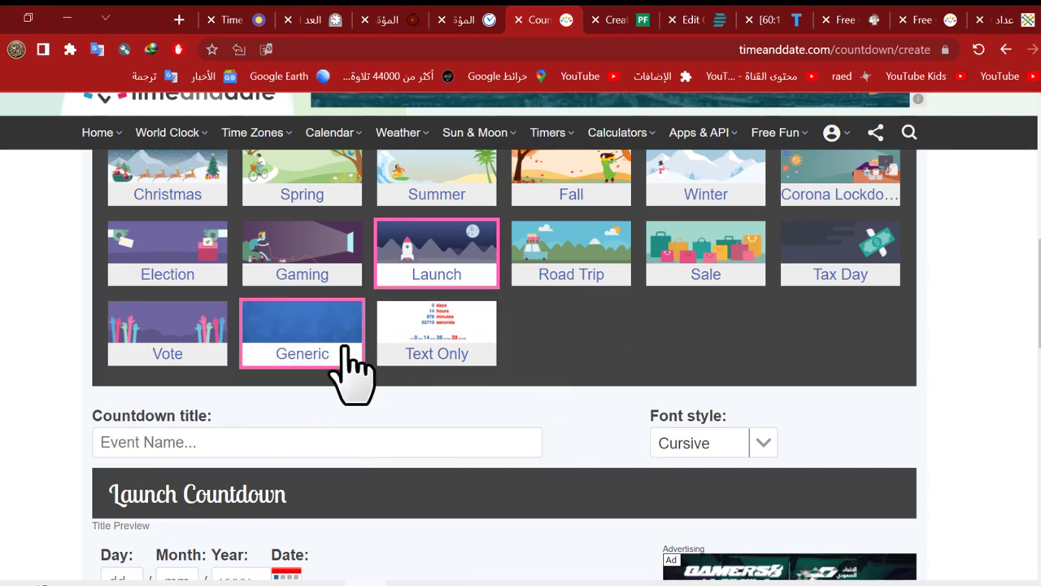
# Title the countdown "عشر ذي الحجة" and set its date to 31/01/2023
pyautogui.scroll(-2, 349, 371)
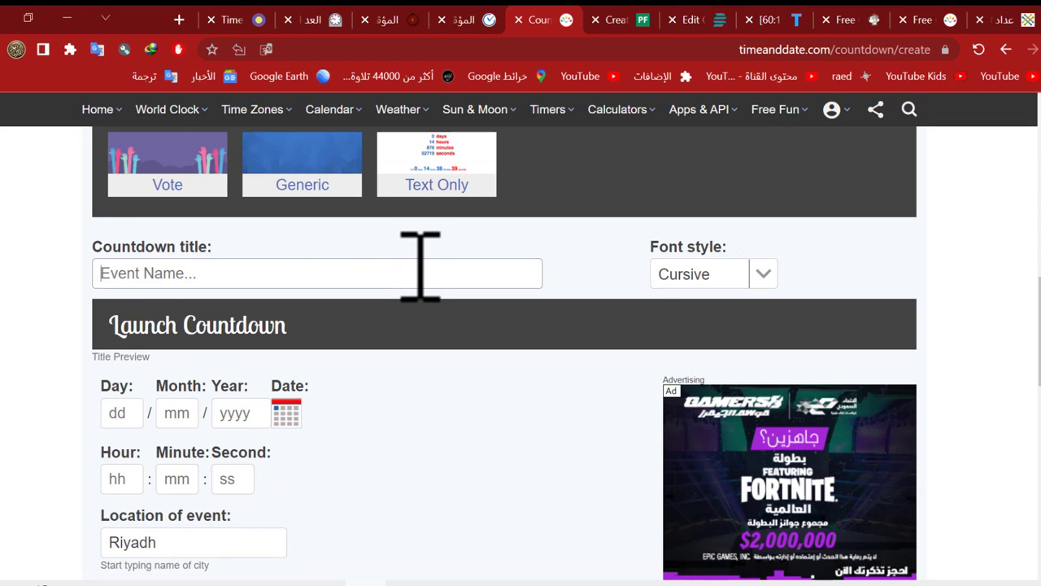
pyautogui.write('عشر ذي الحجة')
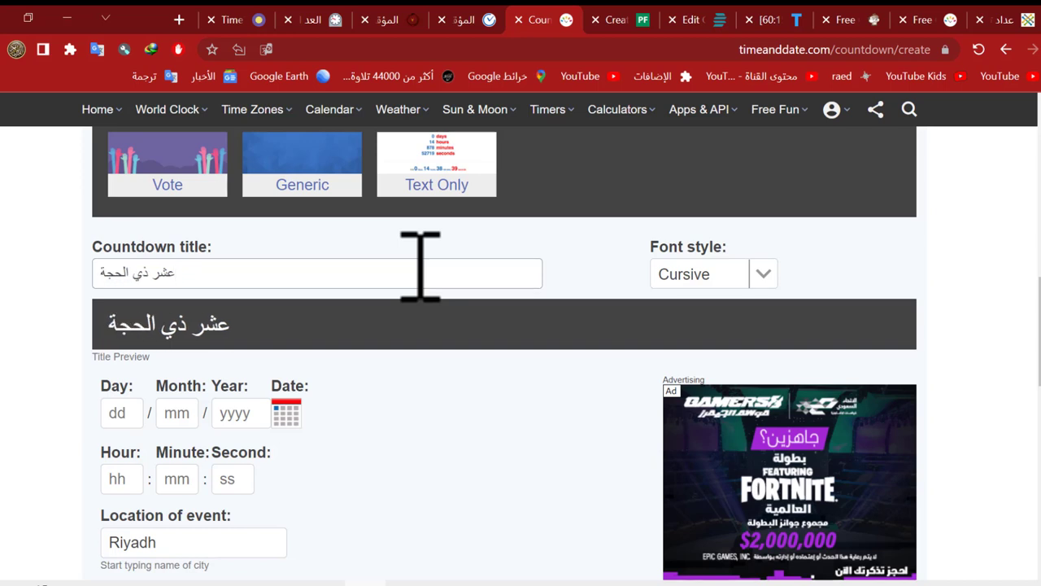
pyautogui.click(132, 413)
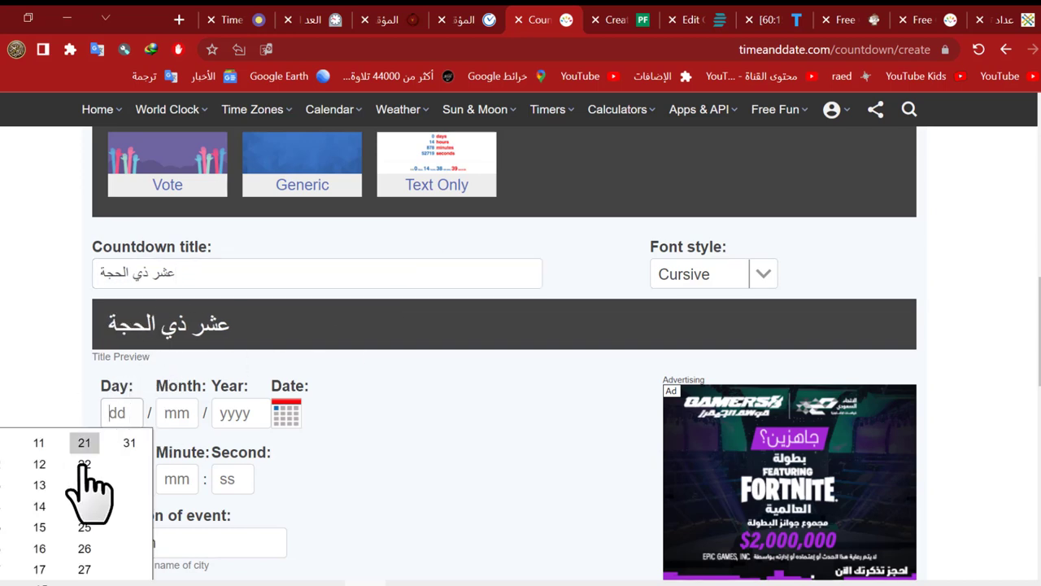
pyautogui.click(130, 444)
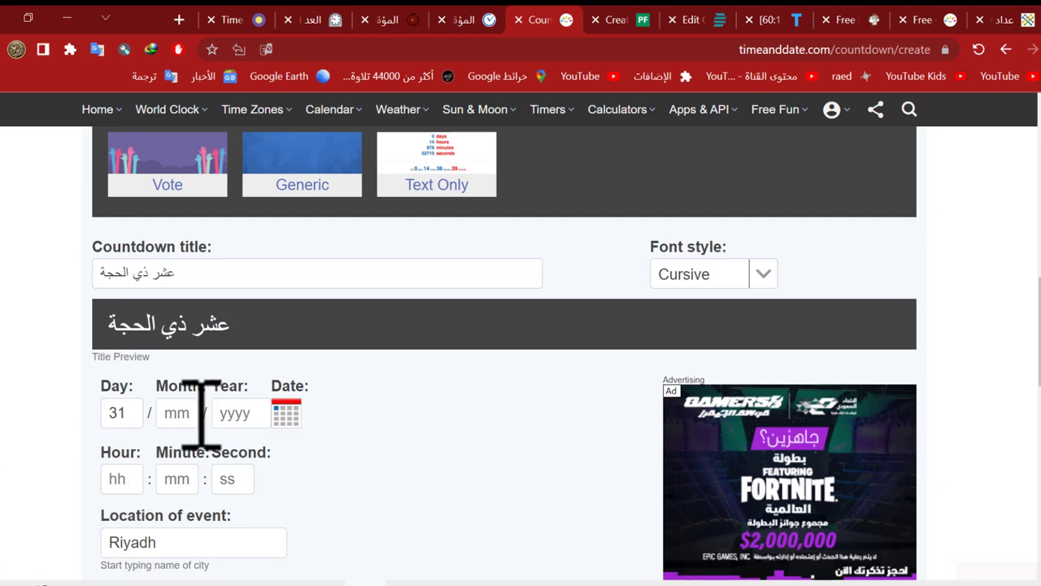
pyautogui.click(183, 413)
pyautogui.click(180, 440)
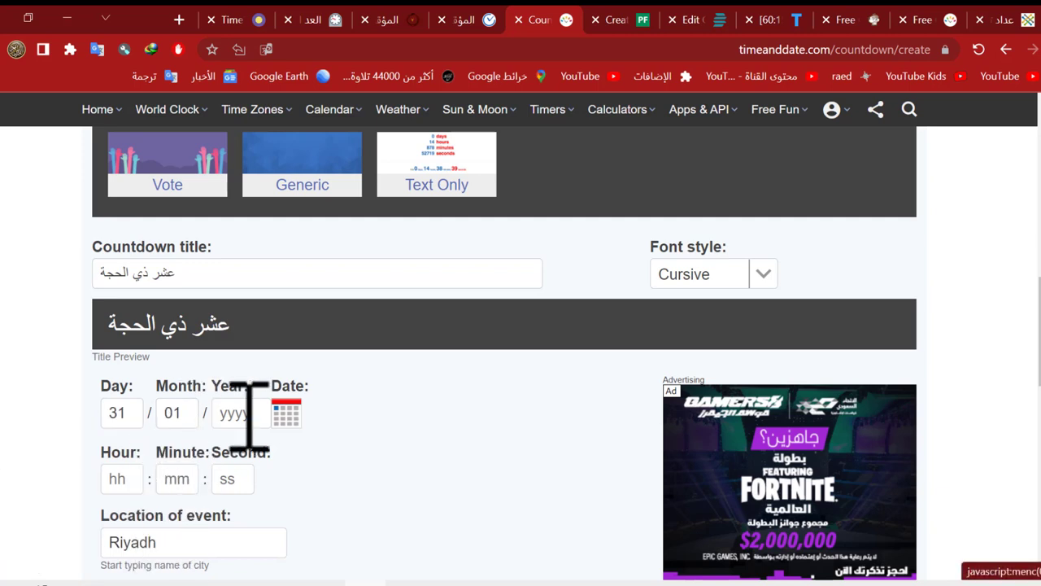
pyautogui.click(244, 415)
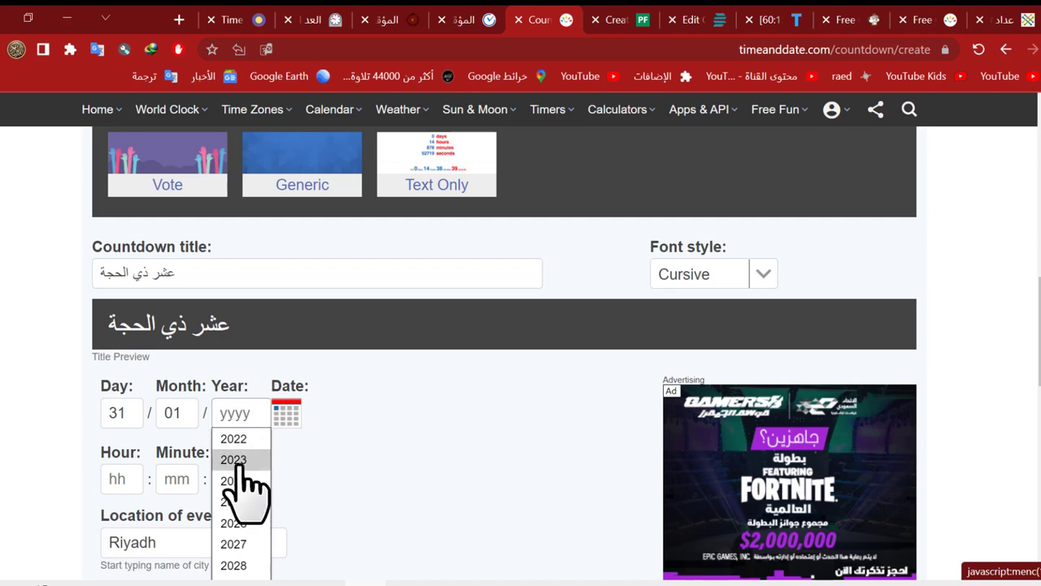
pyautogui.click(242, 461)
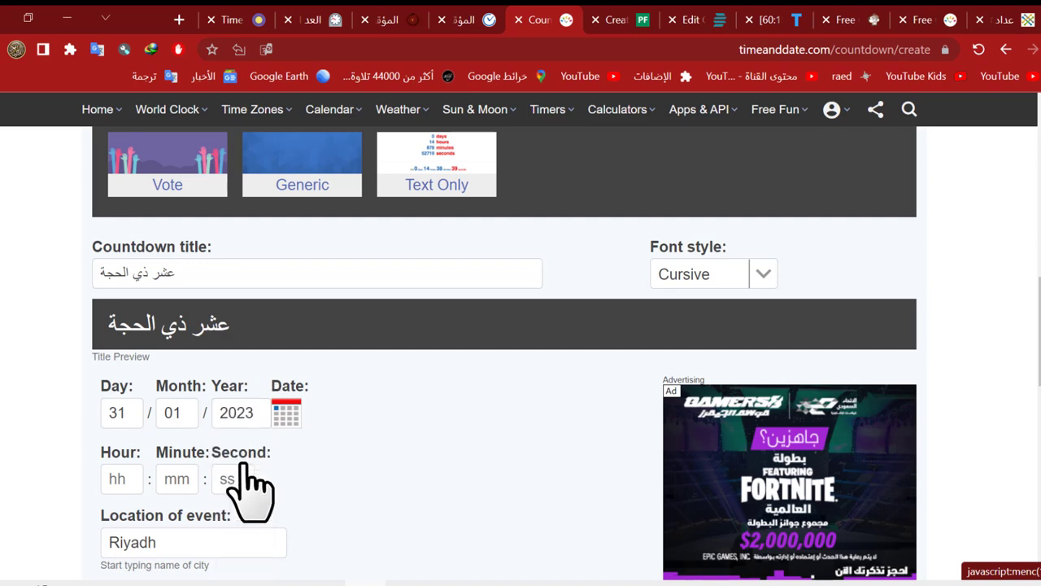
# Set the event time to 04:53:50 and create the countdown
pyautogui.click(130, 482)
pyautogui.scroll(-1, 96, 451)
pyautogui.click(14, 508)
pyautogui.click(187, 394)
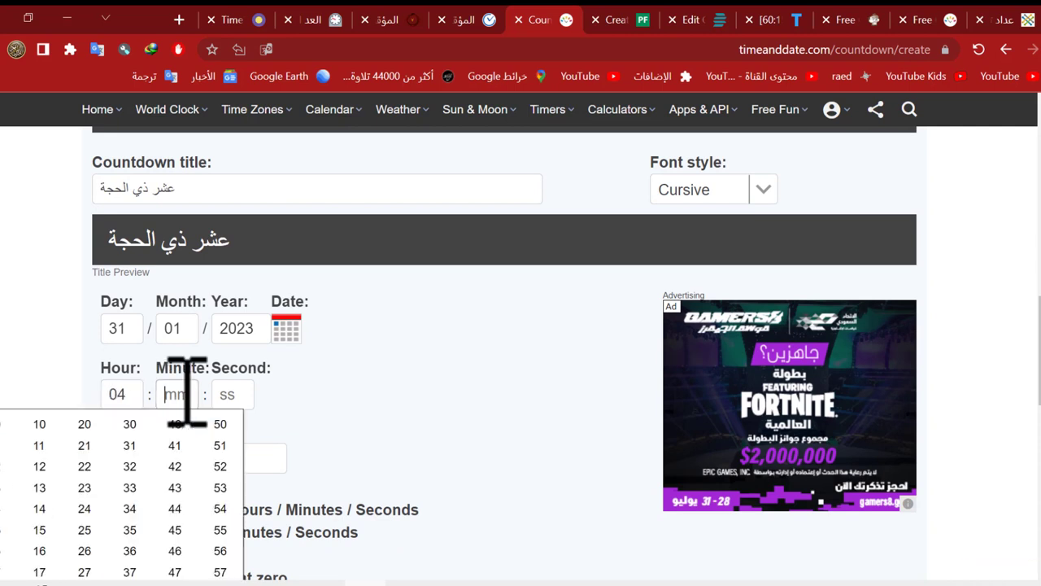
pyautogui.click(231, 487)
pyautogui.click(233, 397)
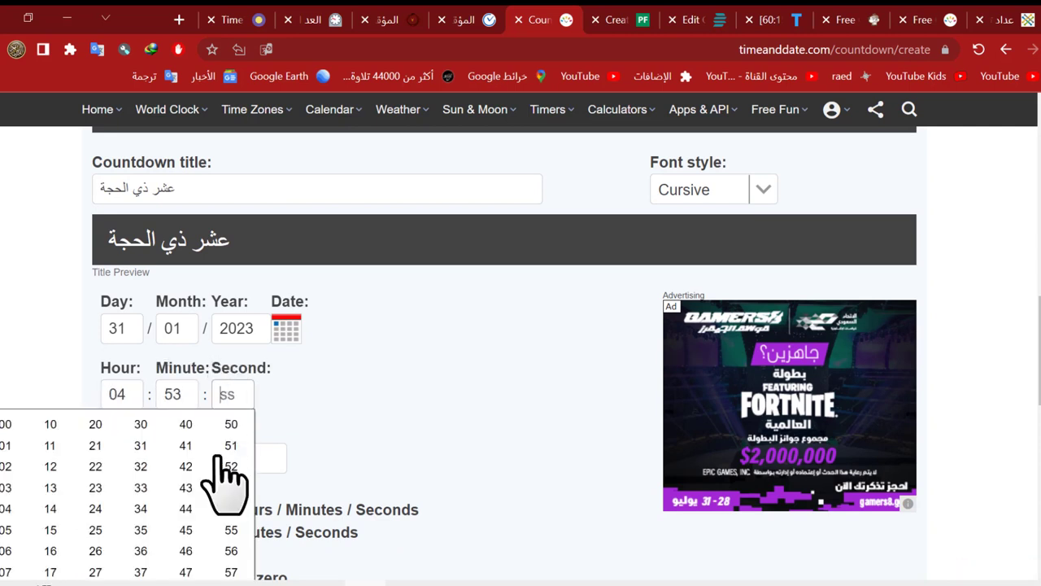
pyautogui.click(231, 425)
pyautogui.scroll(-1, 187, 545)
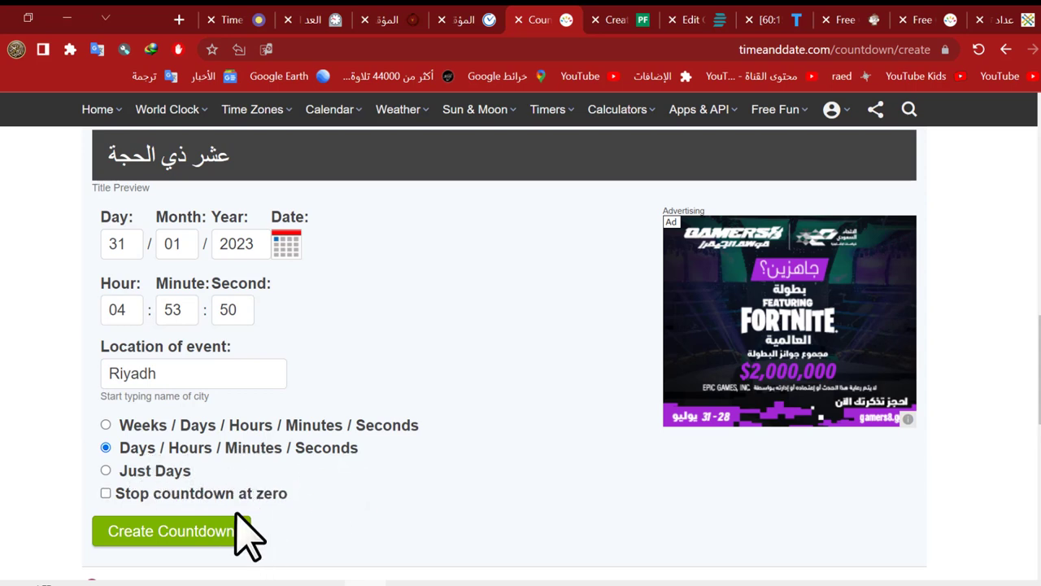
pyautogui.scroll(-1, 195, 512)
pyautogui.click(142, 456)
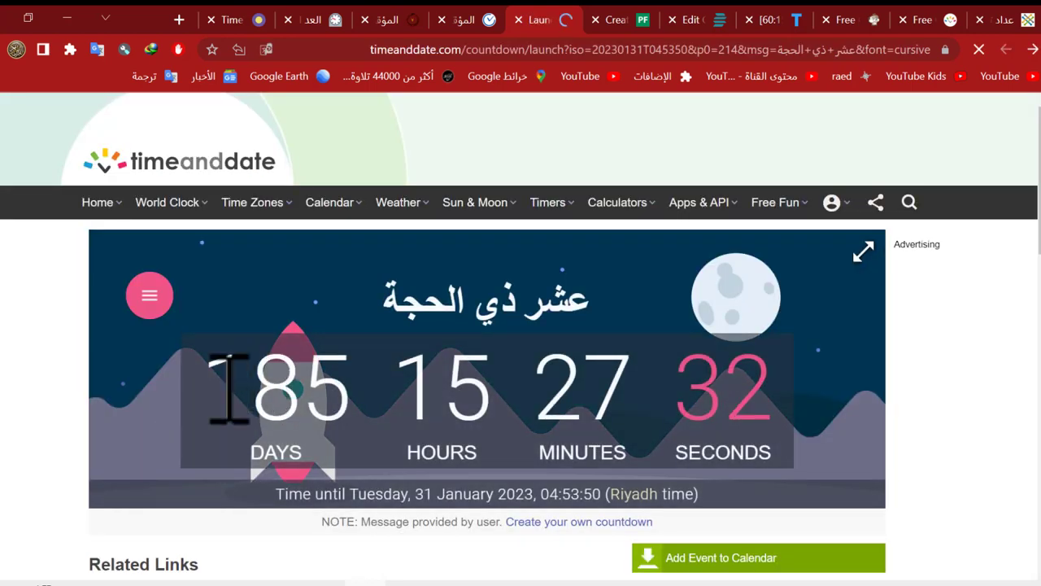
# Examine the created countdown's remaining time, its sharing options and the page address
pyautogui.moveTo(222, 391); pyautogui.dragTo(352, 406)
pyautogui.click(322, 399)
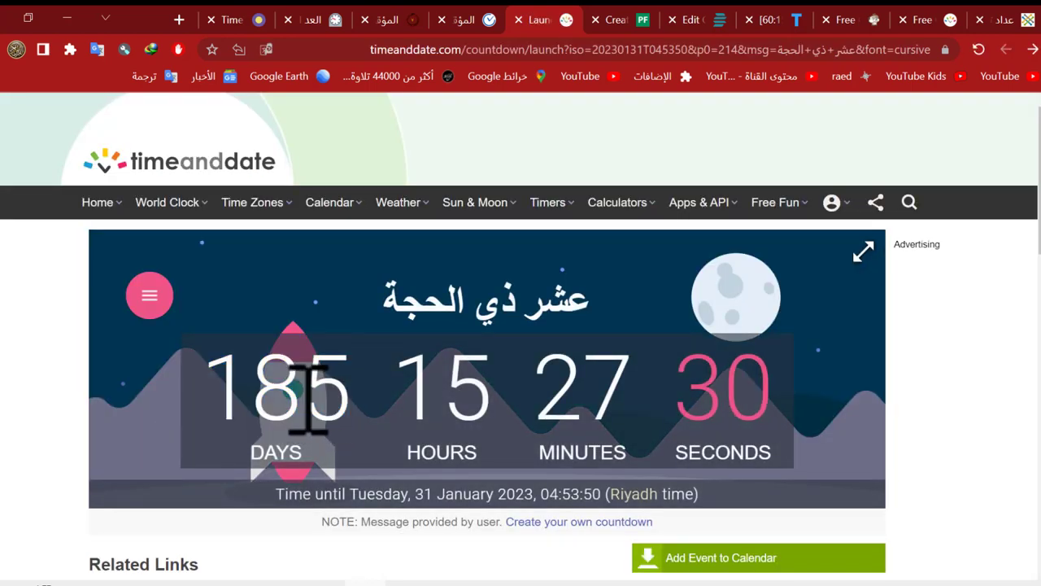
pyautogui.doubleClick(310, 399)
pyautogui.click(310, 399)
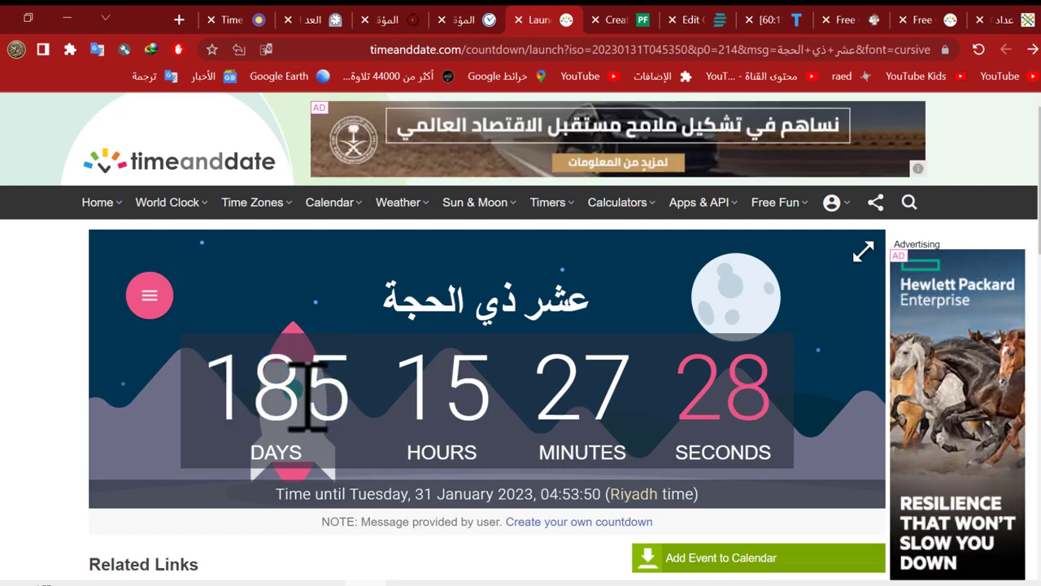
pyautogui.scroll(-3, 569, 361)
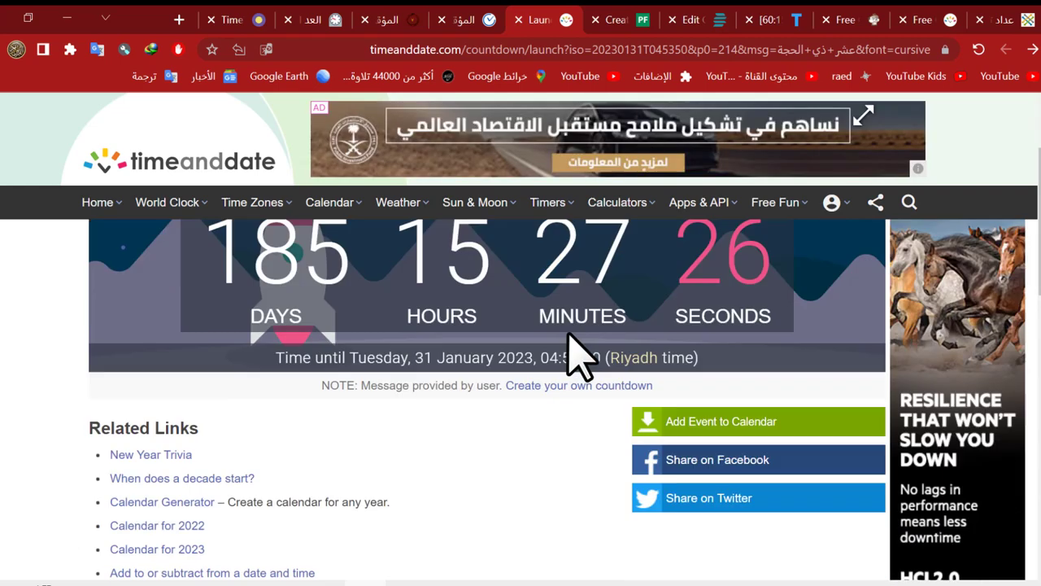
pyautogui.scroll(3, 171, 341)
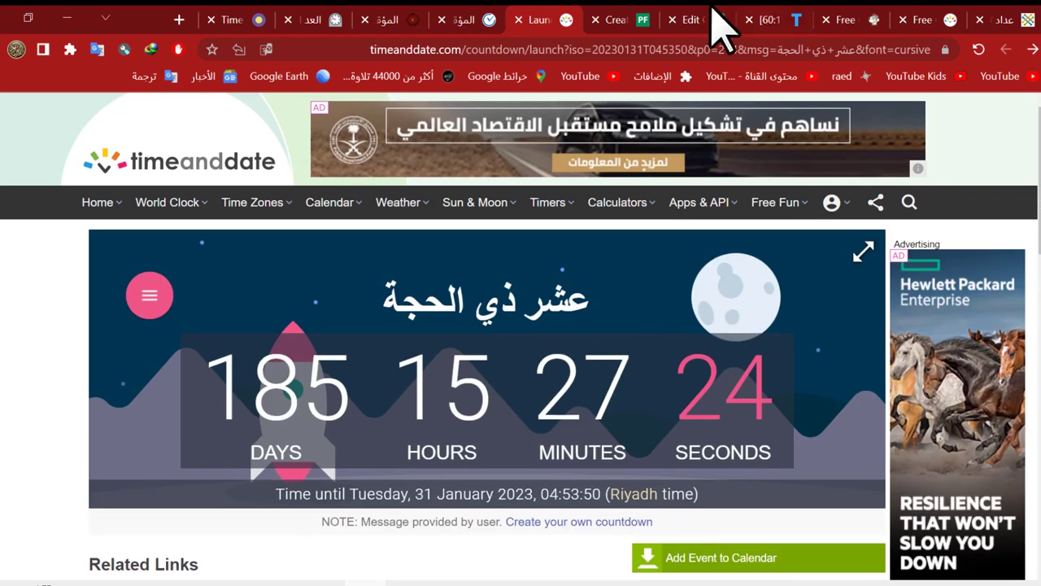
pyautogui.click(558, 49)
pyautogui.click(313, 337)
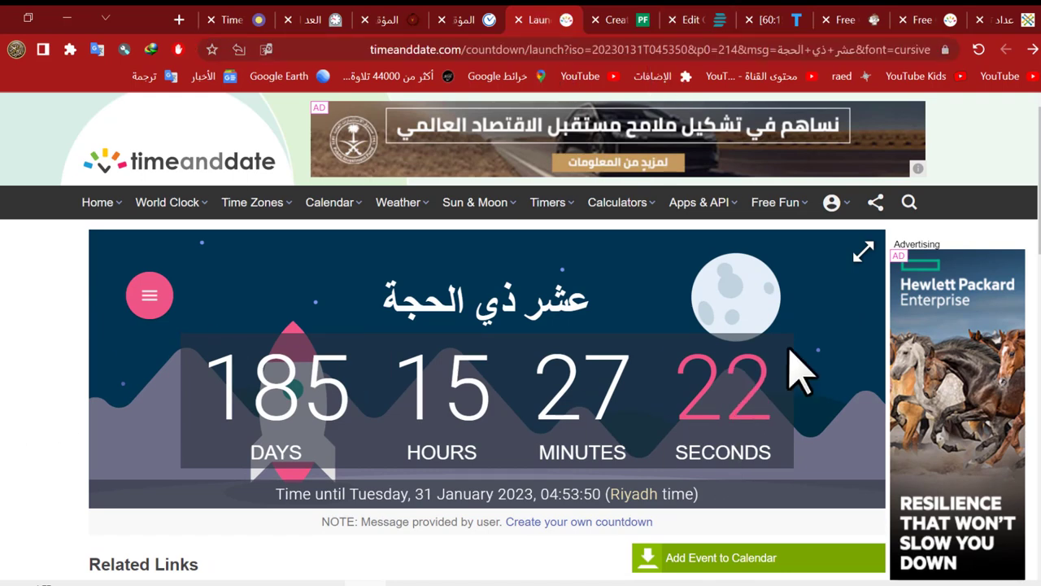
# Expand the countdown display to fill the page
pyautogui.click(863, 252)
pyautogui.scroll(-2, 624, 236)
pyautogui.scroll(2, 290, 366)
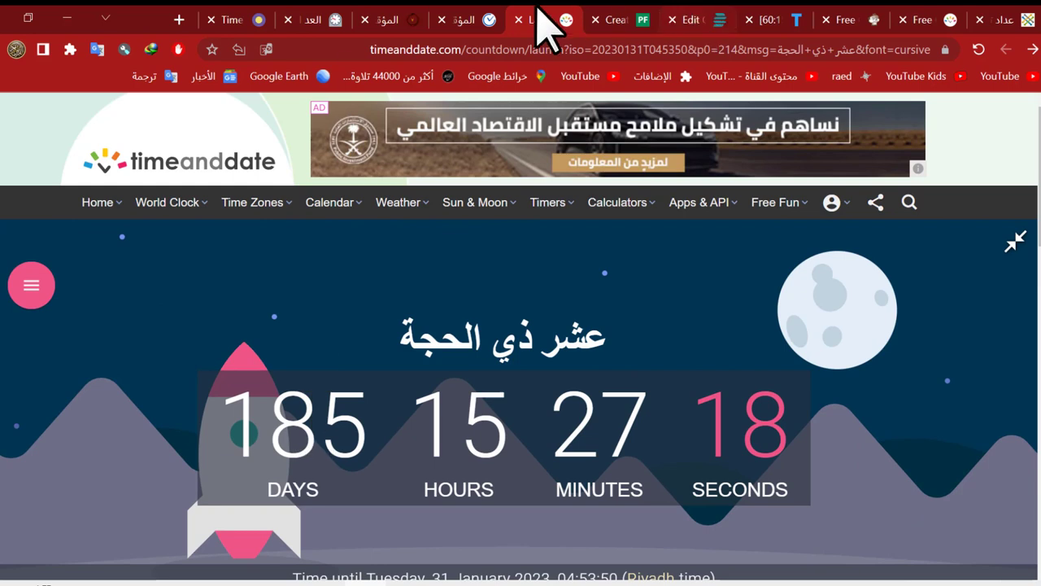
# Switch to the v-clock.com timer and configure a new countdown of 10 hours, 10 minutes and 1 second
pyautogui.click(468, 21)
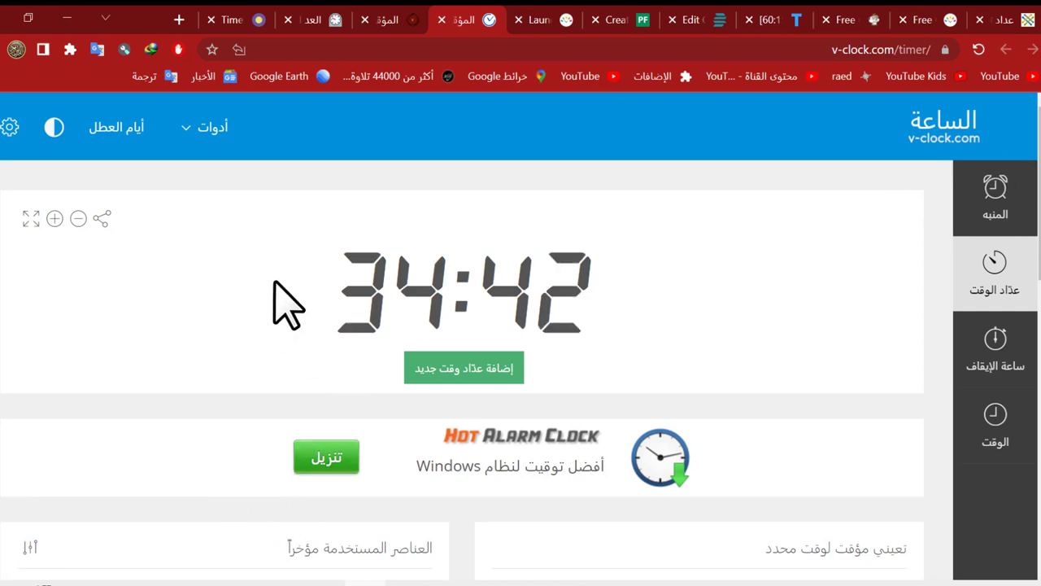
pyautogui.click(485, 366)
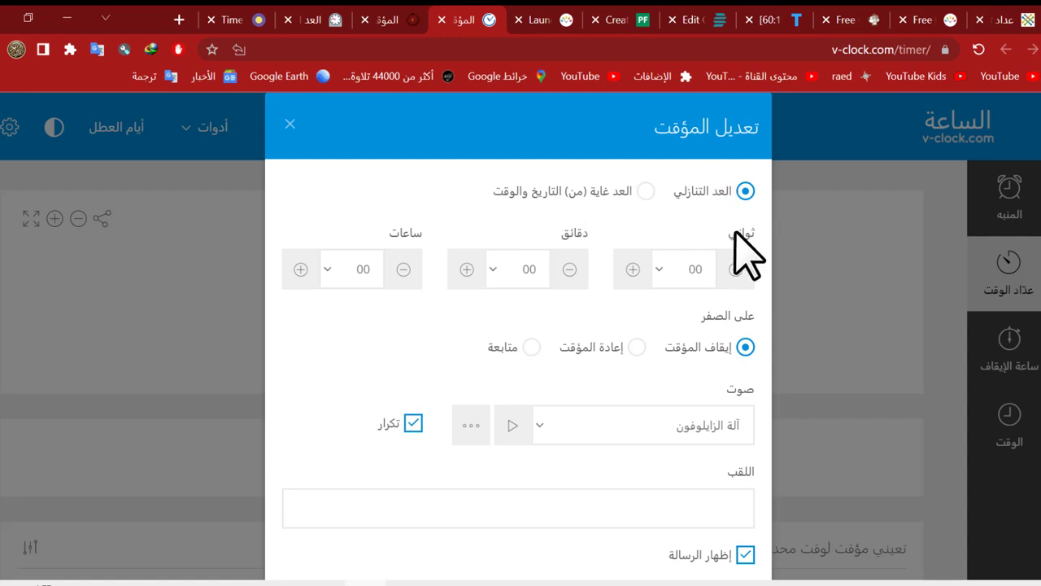
pyautogui.click(677, 270)
pyautogui.click(704, 326)
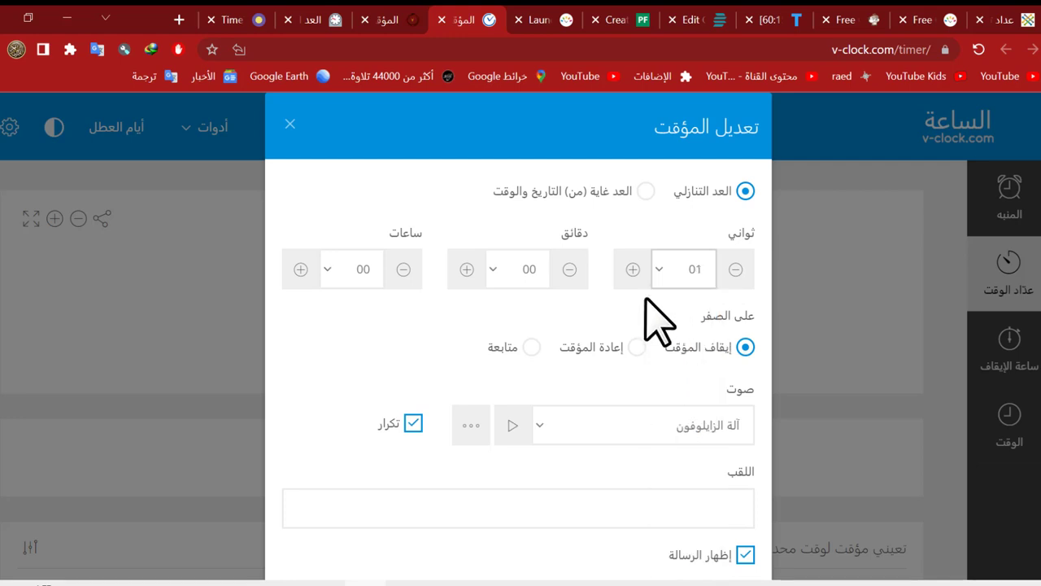
pyautogui.click(529, 266)
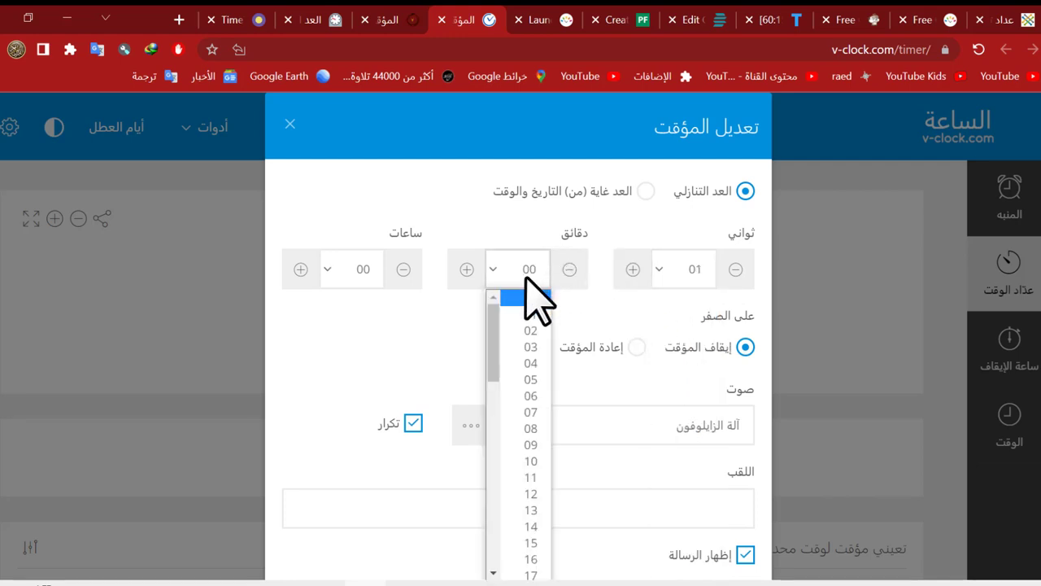
pyautogui.click(530, 461)
pyautogui.click(367, 275)
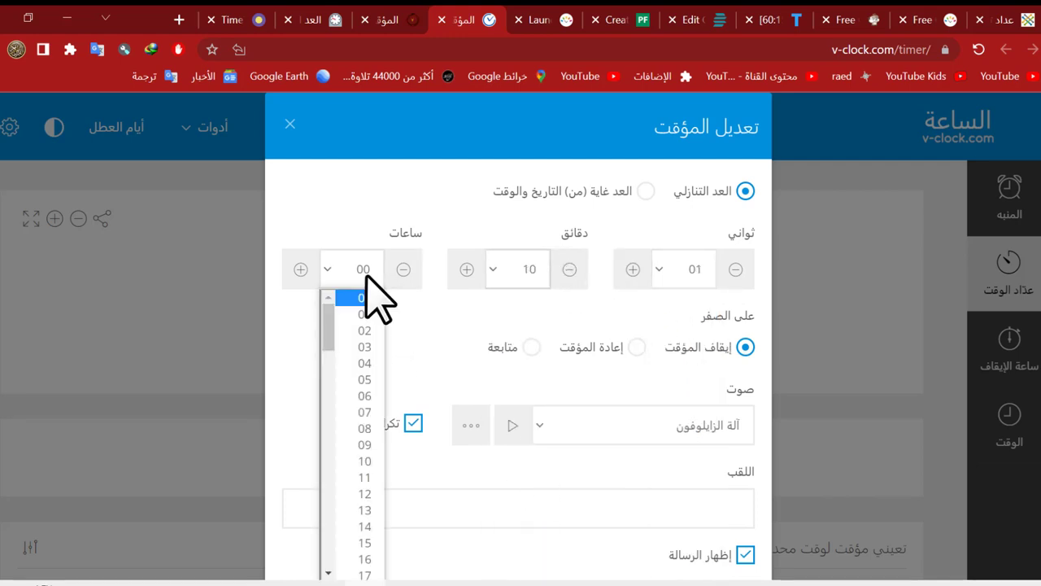
pyautogui.click(367, 462)
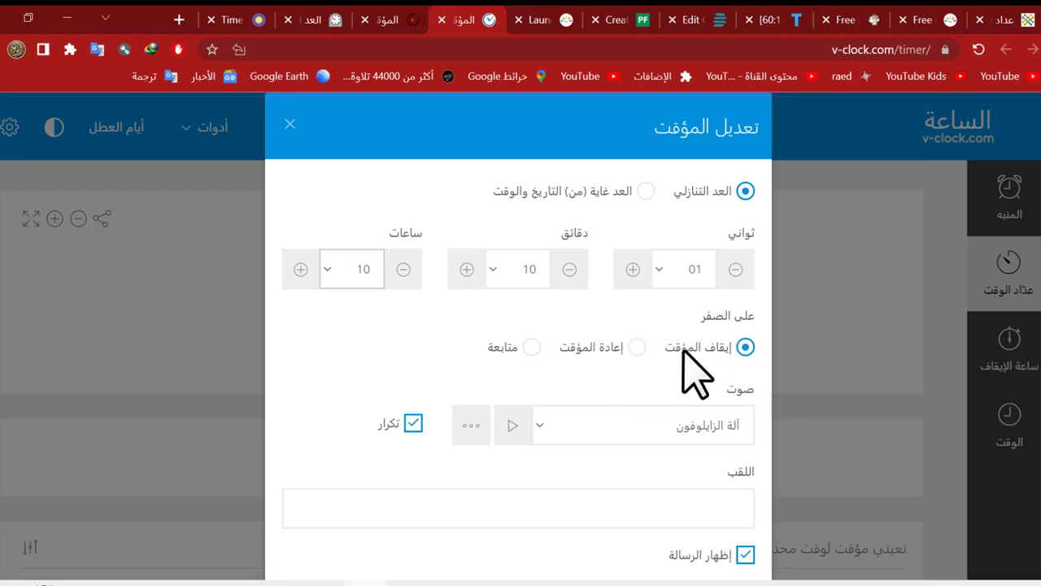
# Review the available alarm sounds and the option to choose a custom sound file for the timer
pyautogui.click(606, 425)
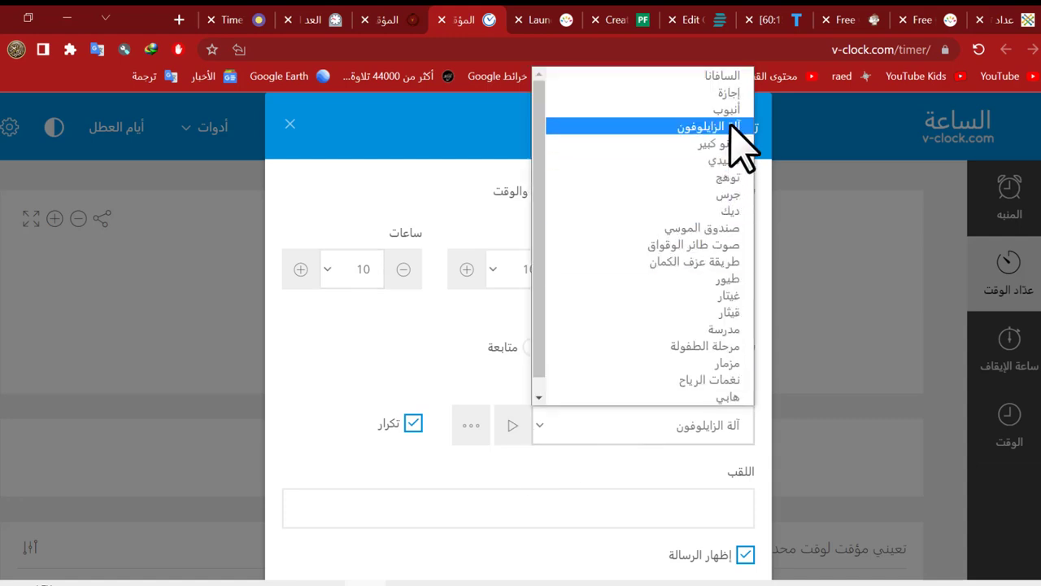
pyautogui.scroll(-1, 684, 325)
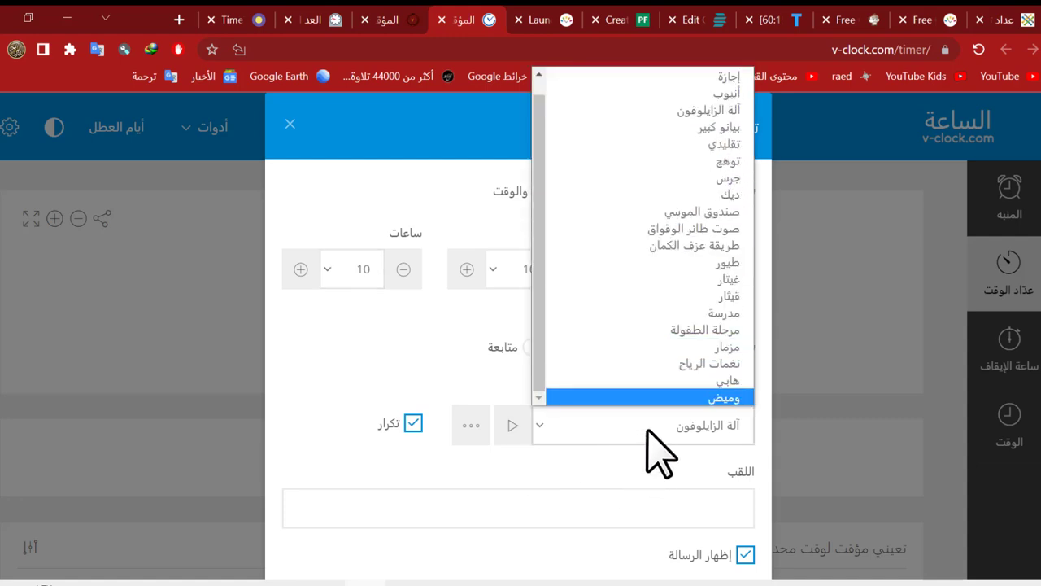
pyautogui.click(649, 441)
pyautogui.click(471, 425)
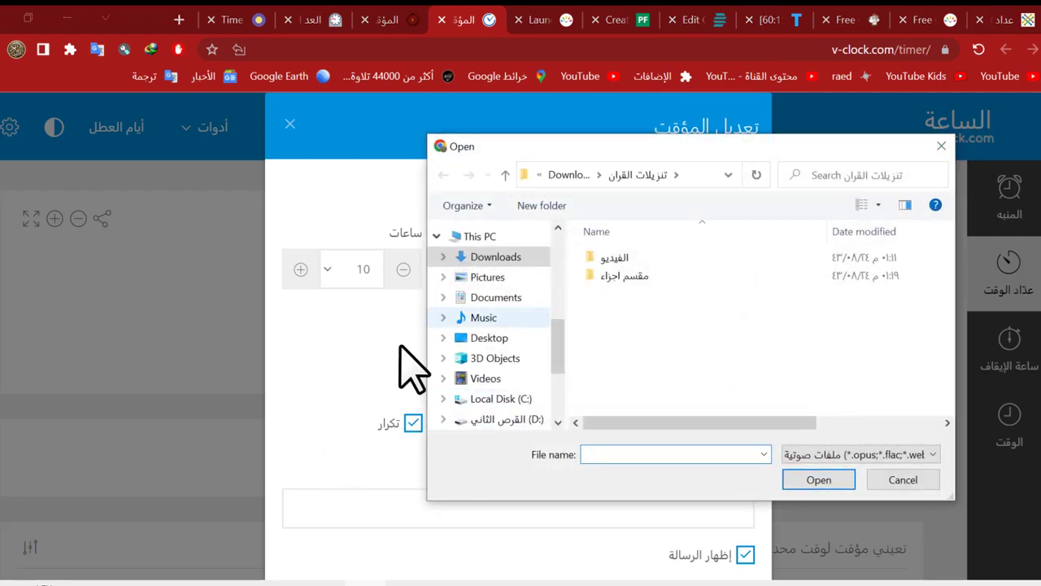
pyautogui.click(941, 146)
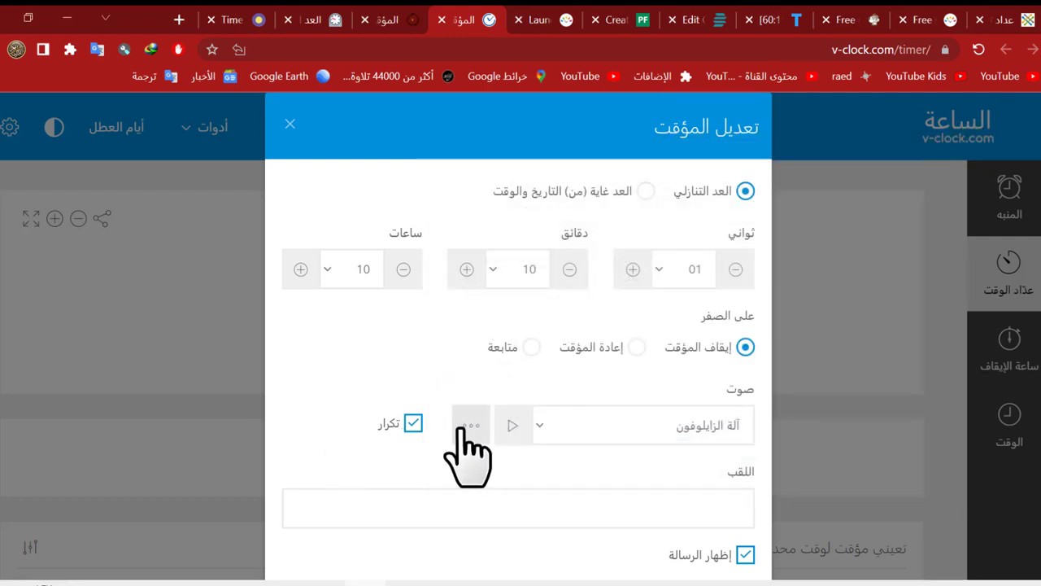
pyautogui.scroll(-1, 569, 415)
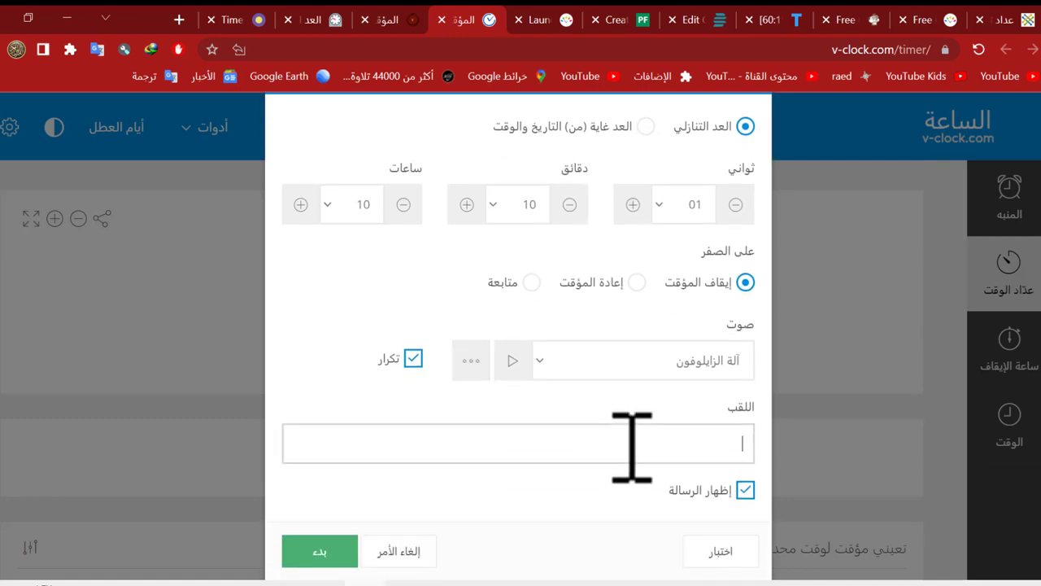
pyautogui.click(643, 370)
pyautogui.scroll(-1, 674, 302)
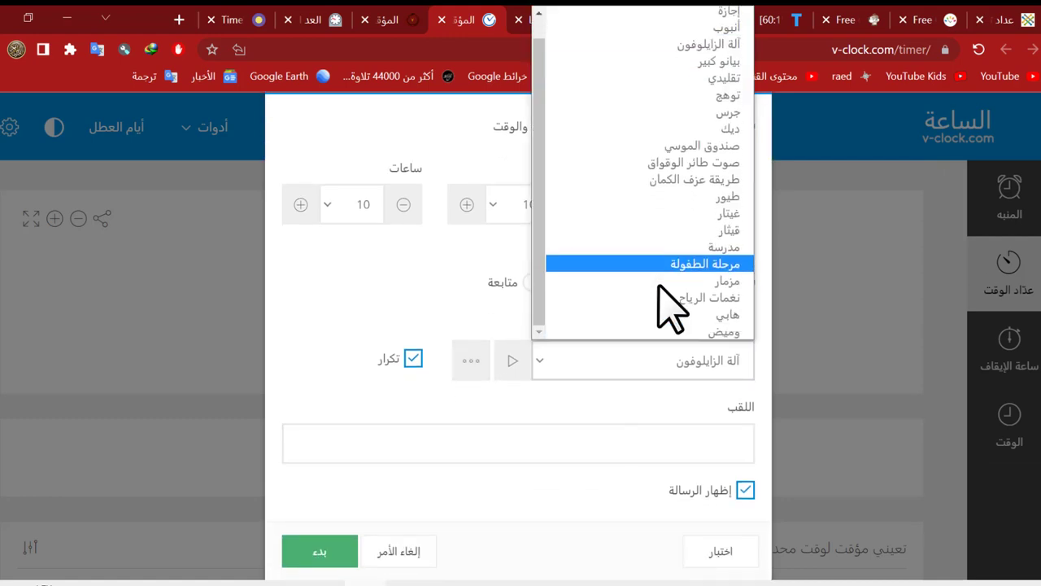
# Title the timer "رمضان" and start it
pyautogui.click(629, 391)
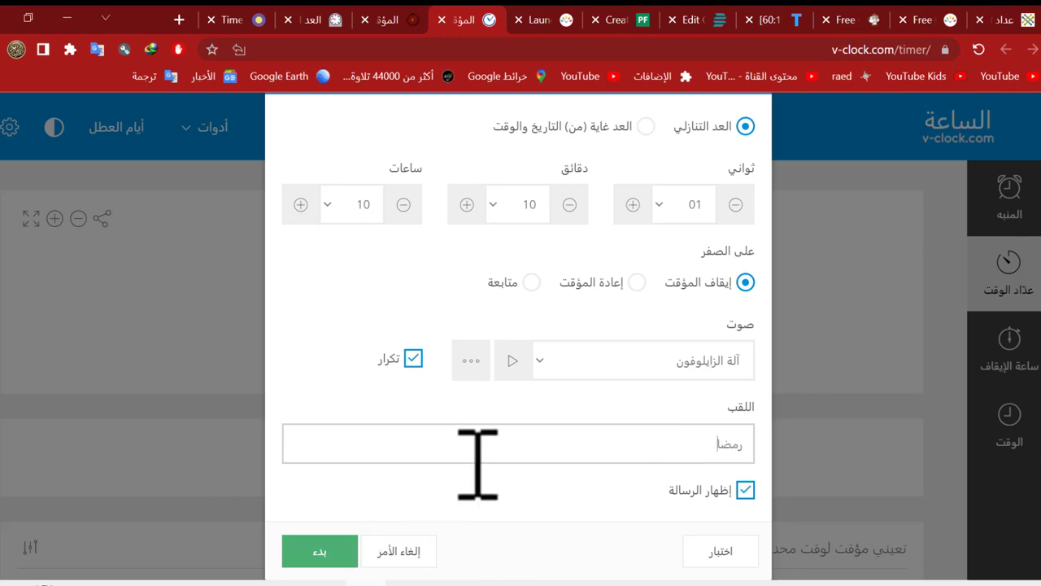
pyautogui.click(338, 552)
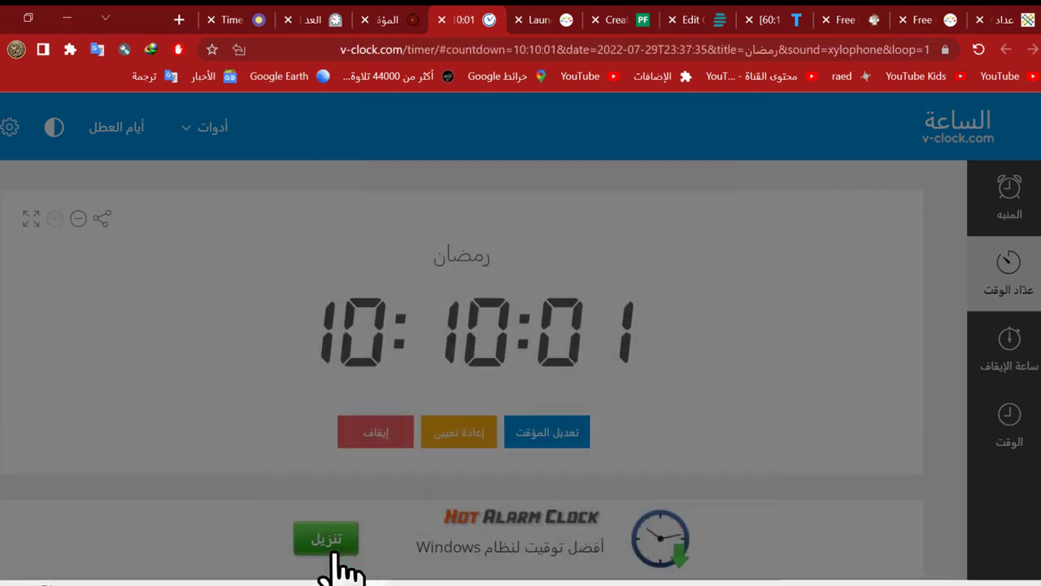
# Examine the running timer's title and its hours, minutes and seconds
pyautogui.moveTo(498, 264); pyautogui.dragTo(453, 239)
pyautogui.moveTo(301, 332); pyautogui.dragTo(382, 334)
pyautogui.doubleClick(414, 344)
pyautogui.doubleClick(341, 345)
pyautogui.doubleClick(360, 333)
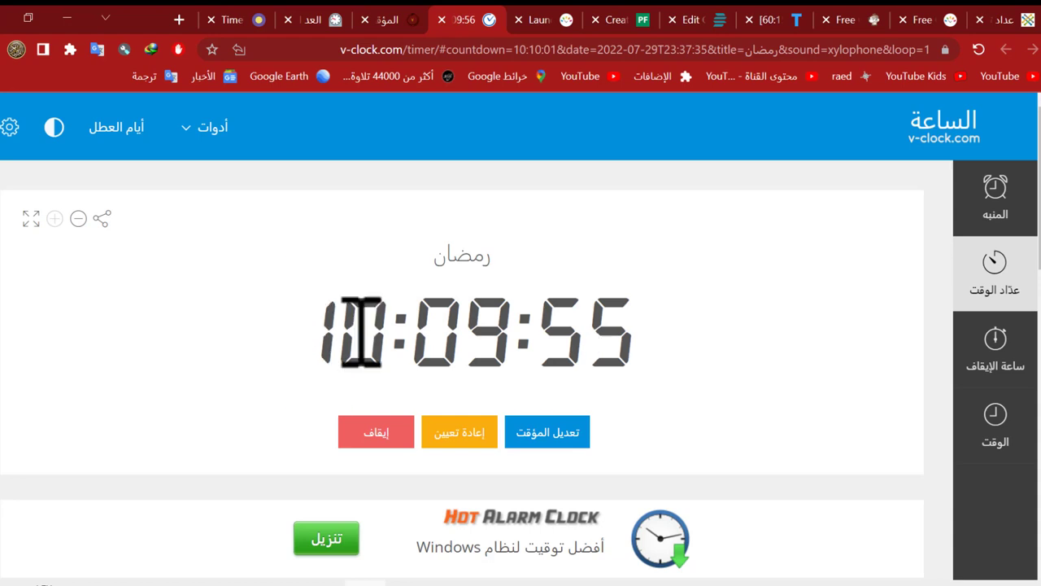
pyautogui.doubleClick(475, 353)
pyautogui.doubleClick(620, 338)
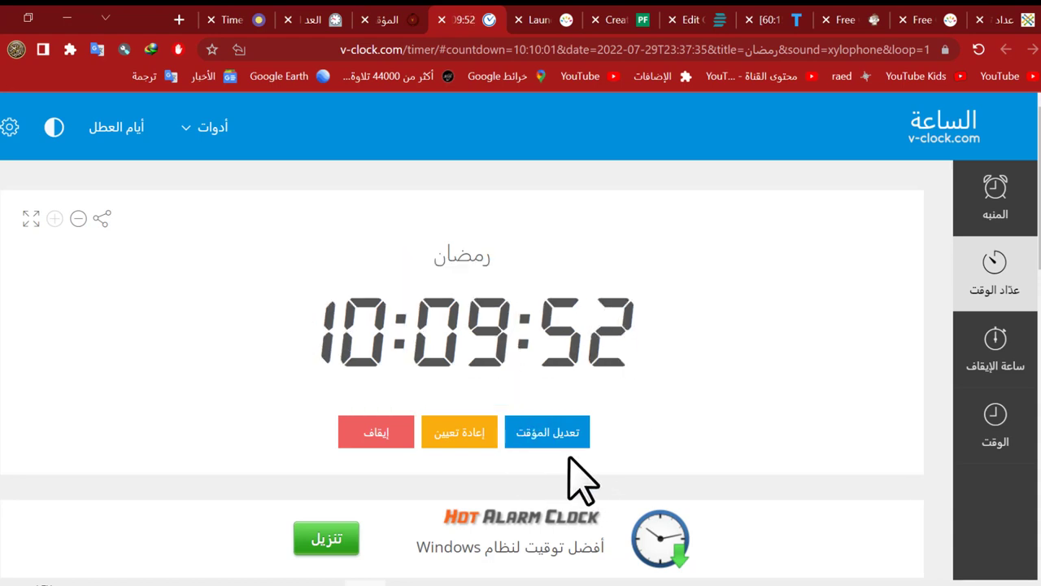
# Open the timer's share link in a new tab to check it, and close that tab
pyautogui.click(101, 218)
pyautogui.click(411, 443)
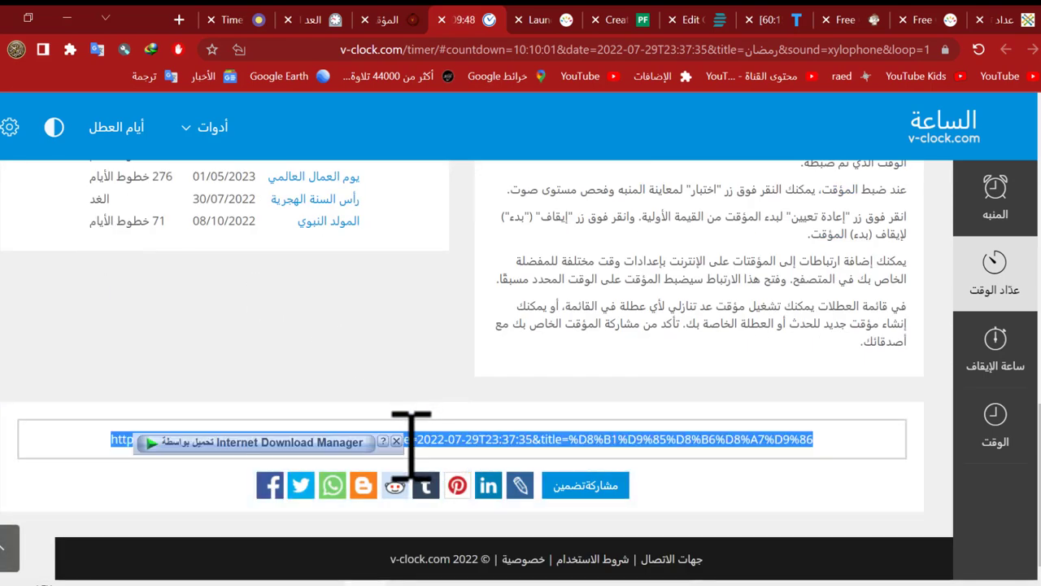
pyautogui.rightClick(419, 439)
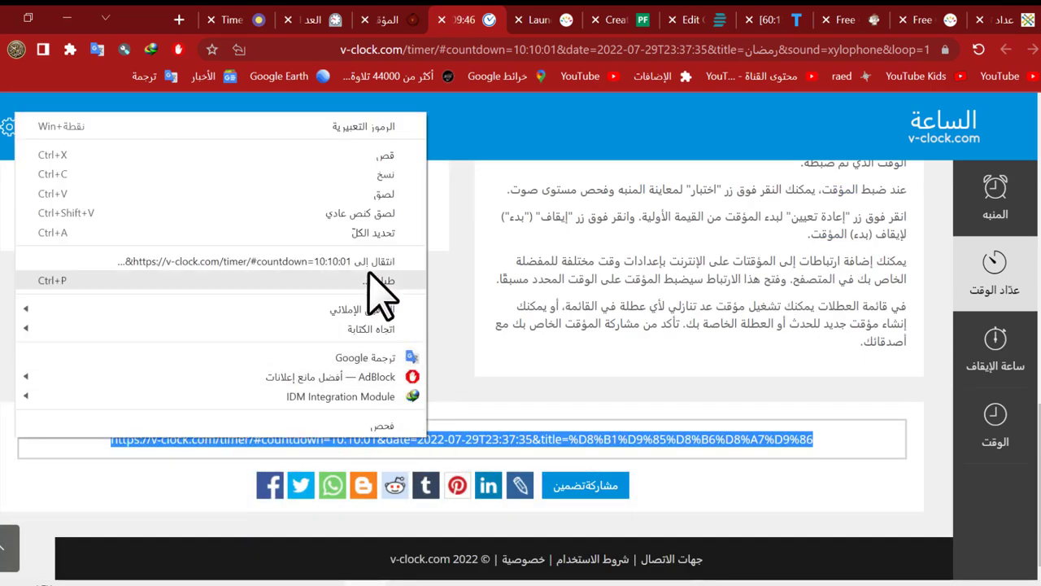
pyautogui.click(378, 261)
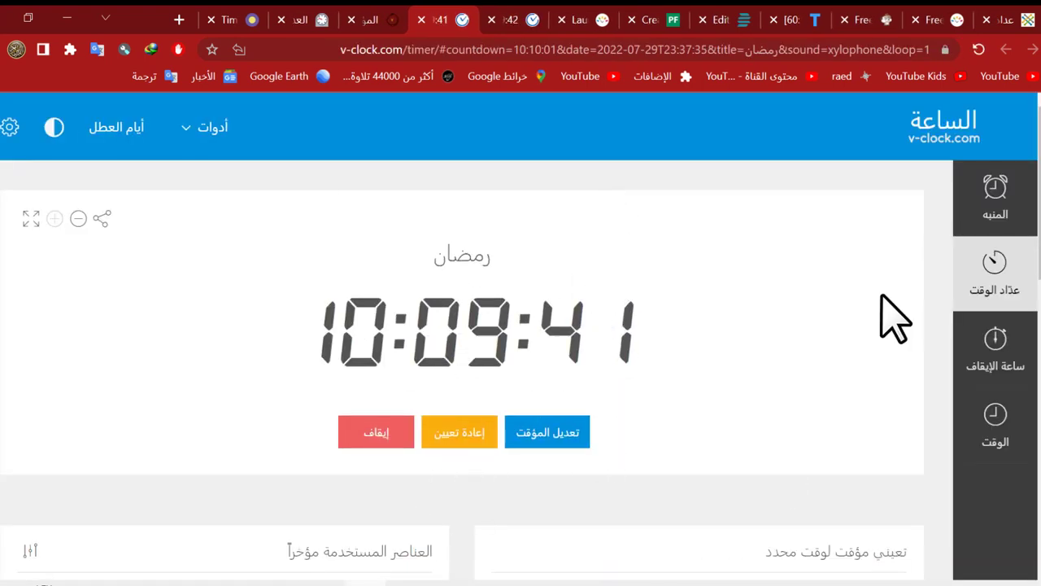
pyautogui.click(421, 20)
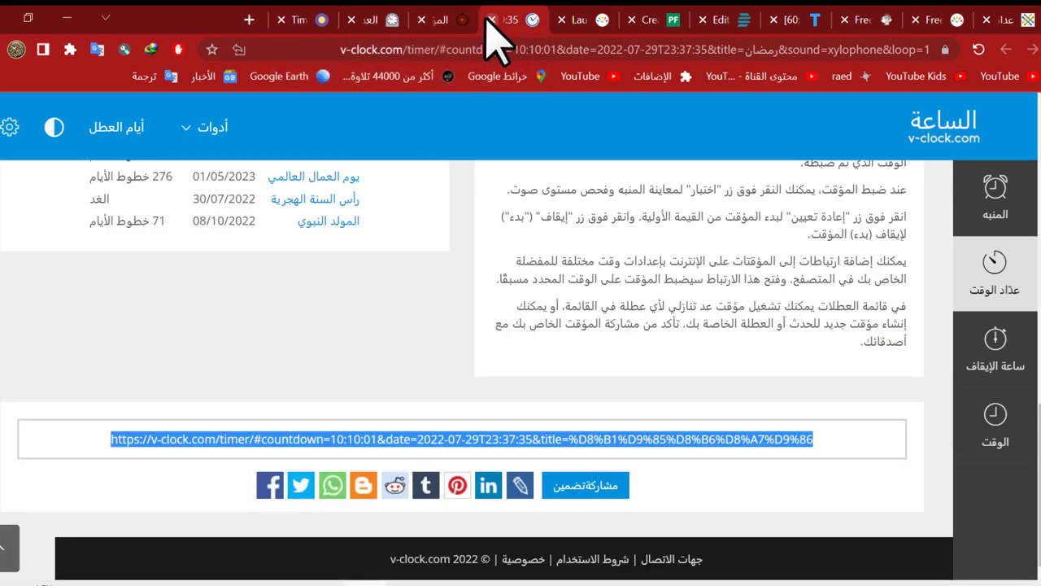
# Switch to the timer.onlinealarmkur.com tab and set its timer to 4 hours, 2 minutes and 2 seconds
pyautogui.click(448, 19)
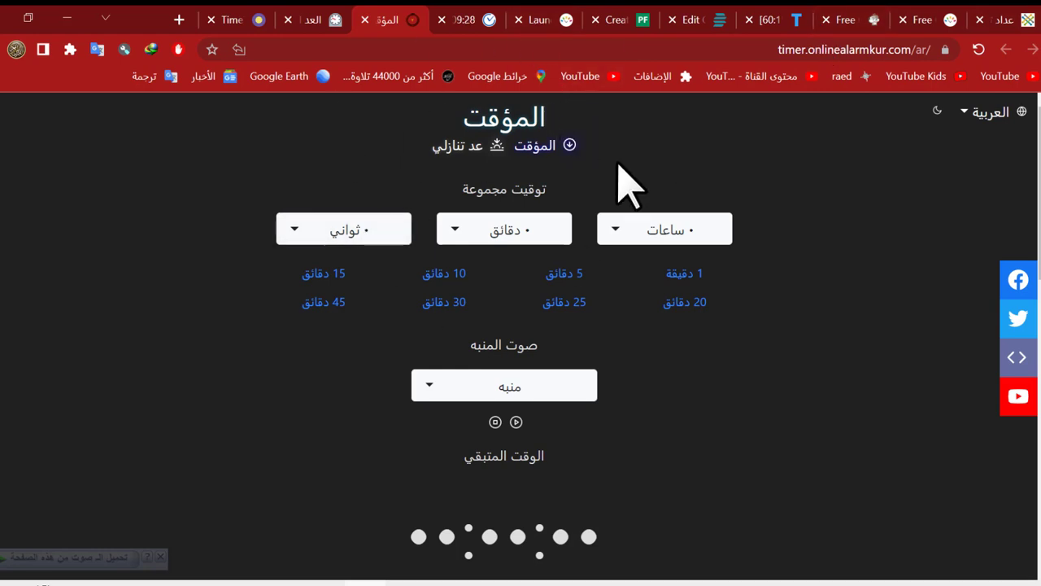
pyautogui.click(616, 223)
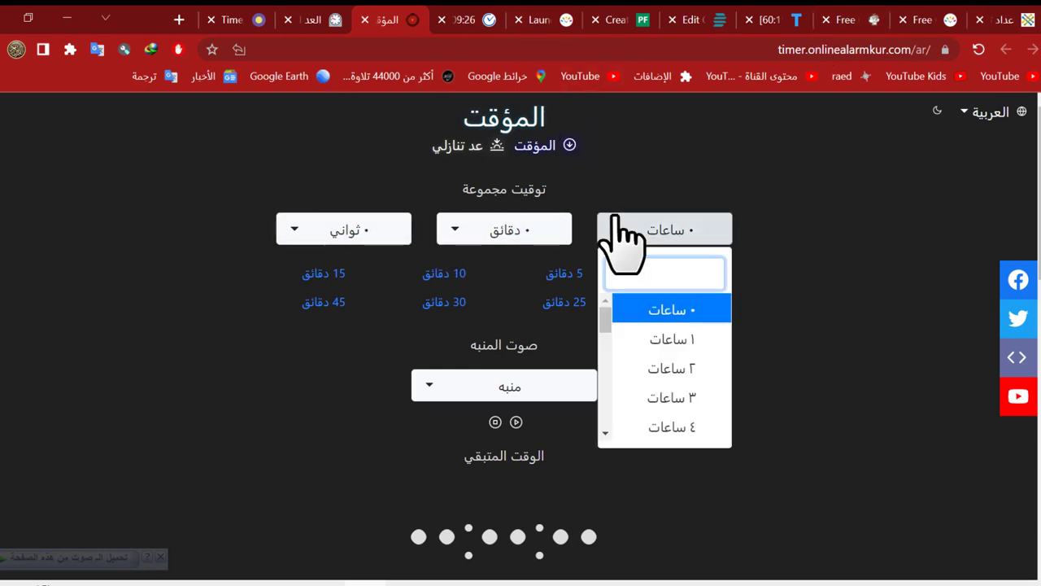
pyautogui.click(618, 226)
pyautogui.click(679, 236)
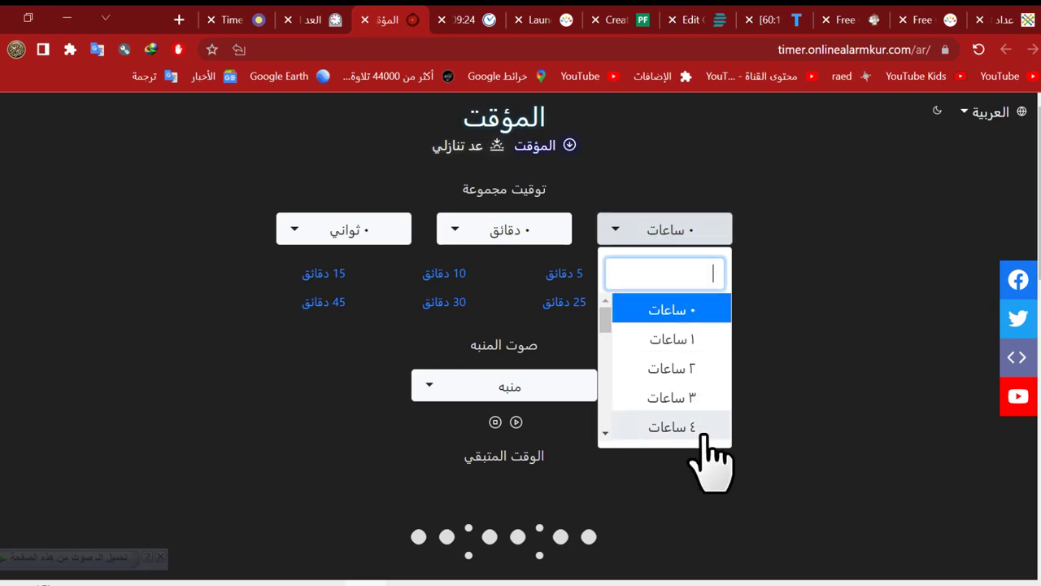
pyautogui.click(700, 427)
pyautogui.click(563, 234)
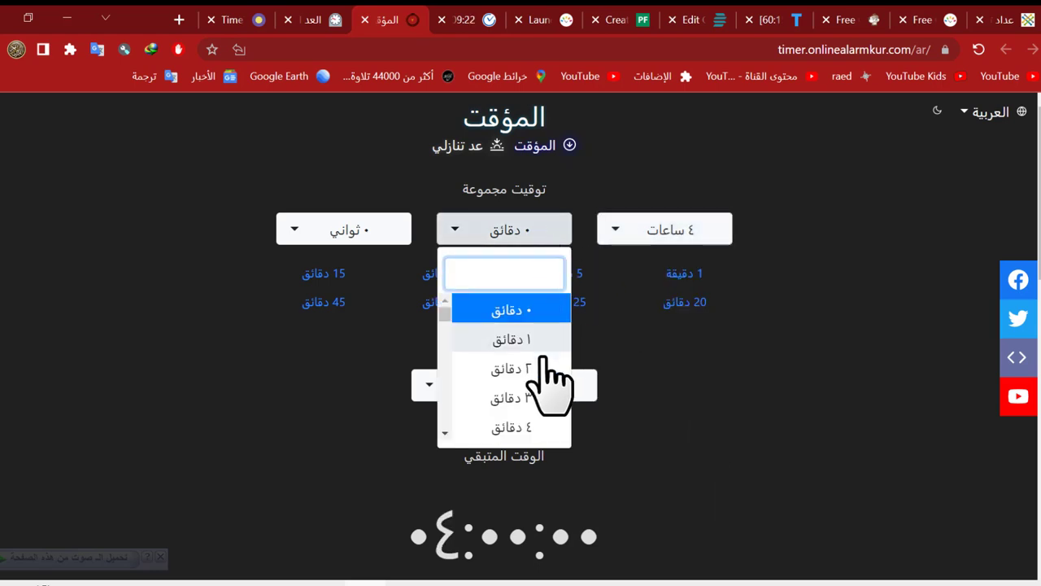
pyautogui.click(492, 368)
pyautogui.click(379, 238)
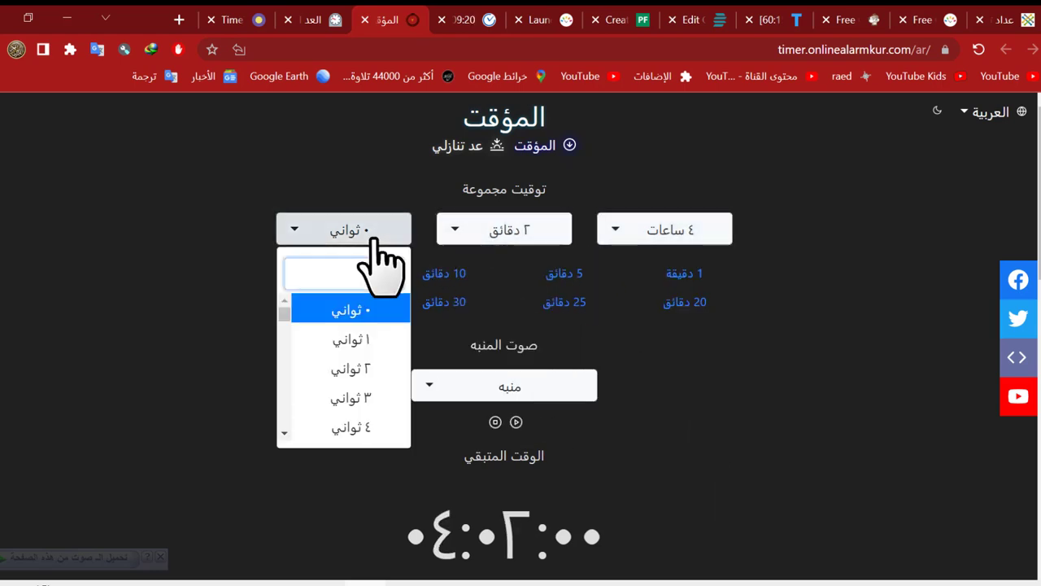
pyautogui.click(382, 368)
# Set the timer's alarm sound to "مطر" after browsing the available sounds, and play then stop its preview
pyautogui.scroll(-1, 561, 350)
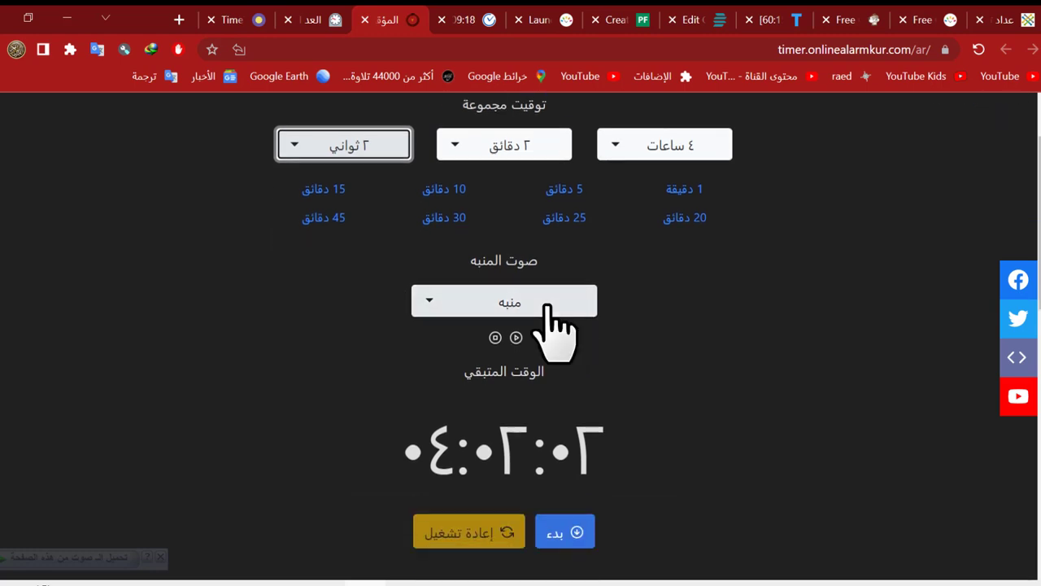
pyautogui.click(546, 307)
pyautogui.click(546, 308)
pyautogui.click(548, 306)
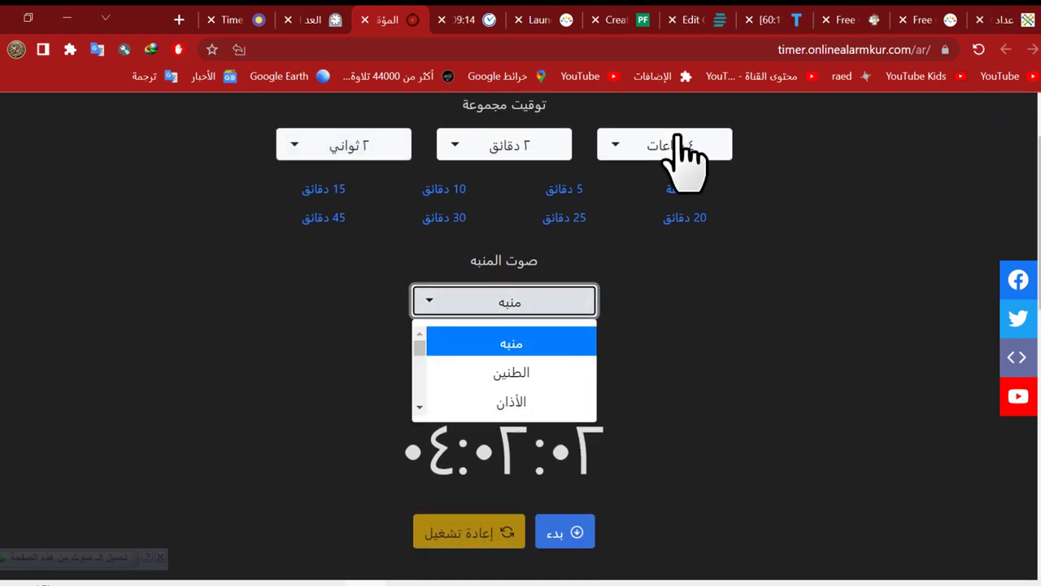
pyautogui.scroll(-3, 524, 411)
pyautogui.scroll(3, 516, 392)
pyautogui.scroll(-3, 516, 393)
pyautogui.click(517, 387)
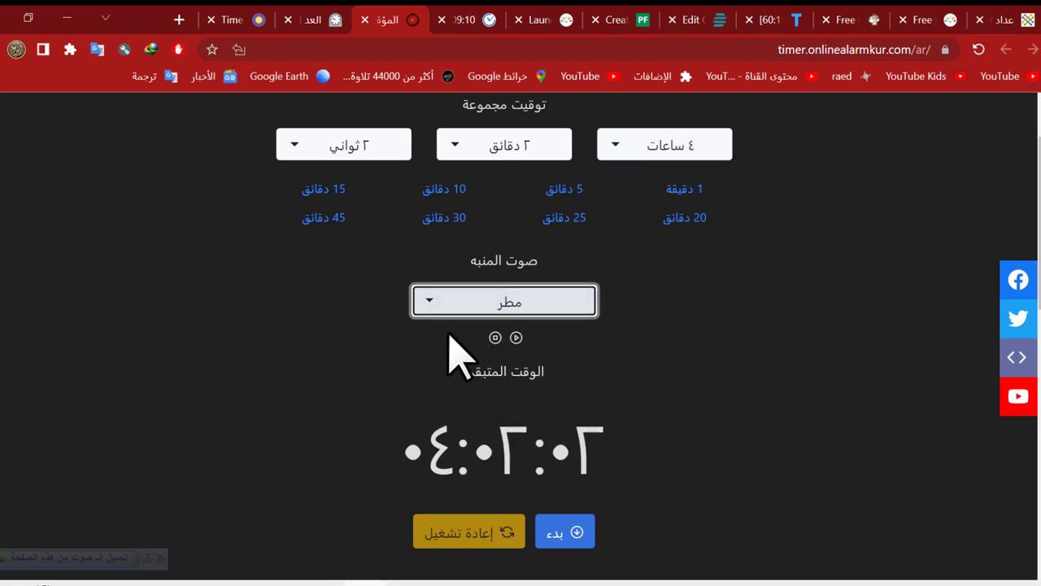
pyautogui.click(516, 337)
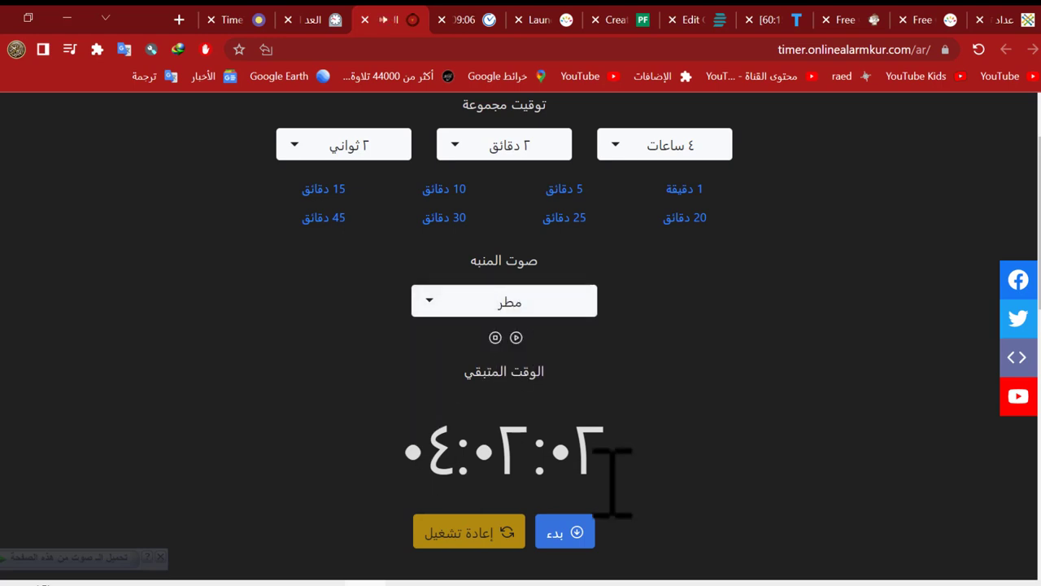
pyautogui.doubleClick(486, 431)
pyautogui.click(774, 507)
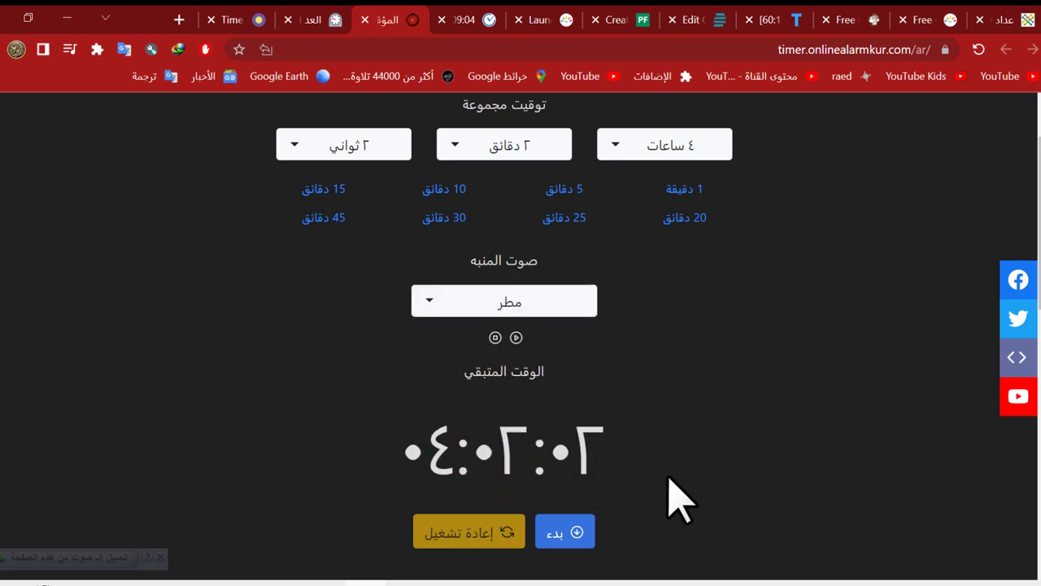
# Start the countdown and review the running timer with its locked settings, progress bar and stop, pause and restart controls
pyautogui.scroll(-3, 774, 507)
pyautogui.click(577, 280)
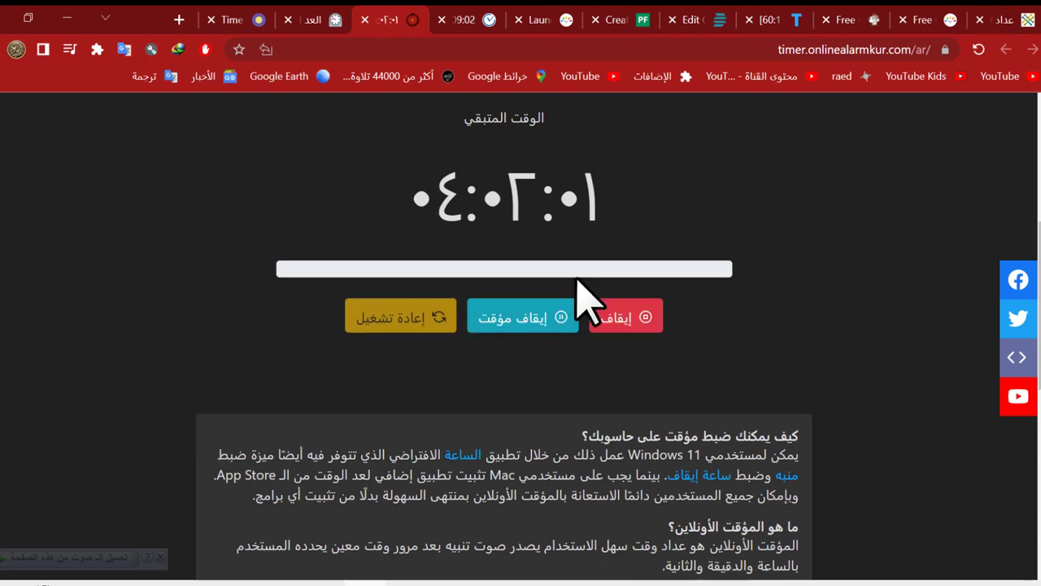
pyautogui.scroll(1, 582, 286)
pyautogui.scroll(2, 526, 298)
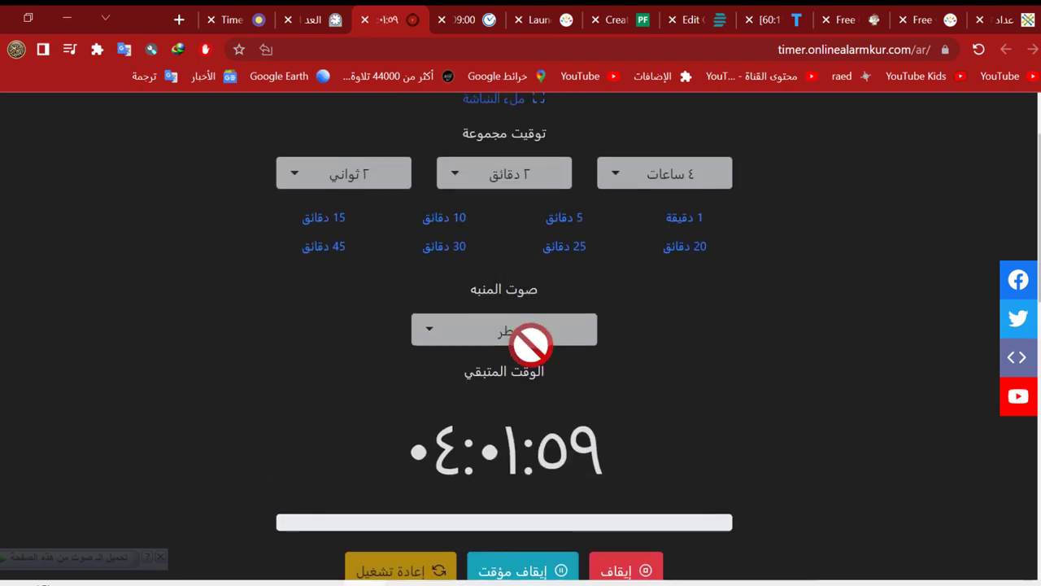
pyautogui.scroll(-2, 530, 372)
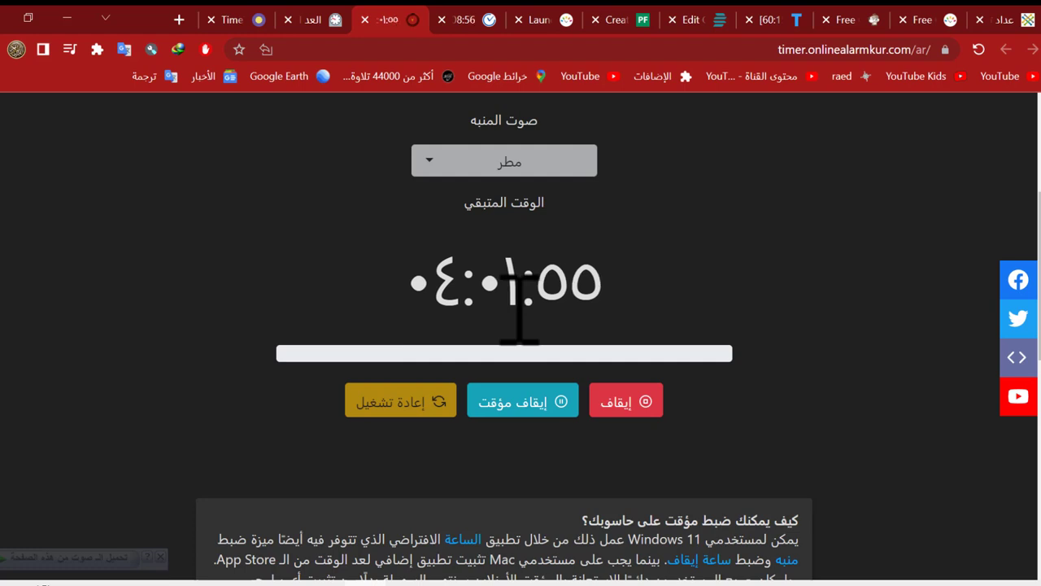
# Switch to the ar.piliapp.com countdown page, point out its title and seconds field, and open the minutes value for editing
pyautogui.click(344, 21)
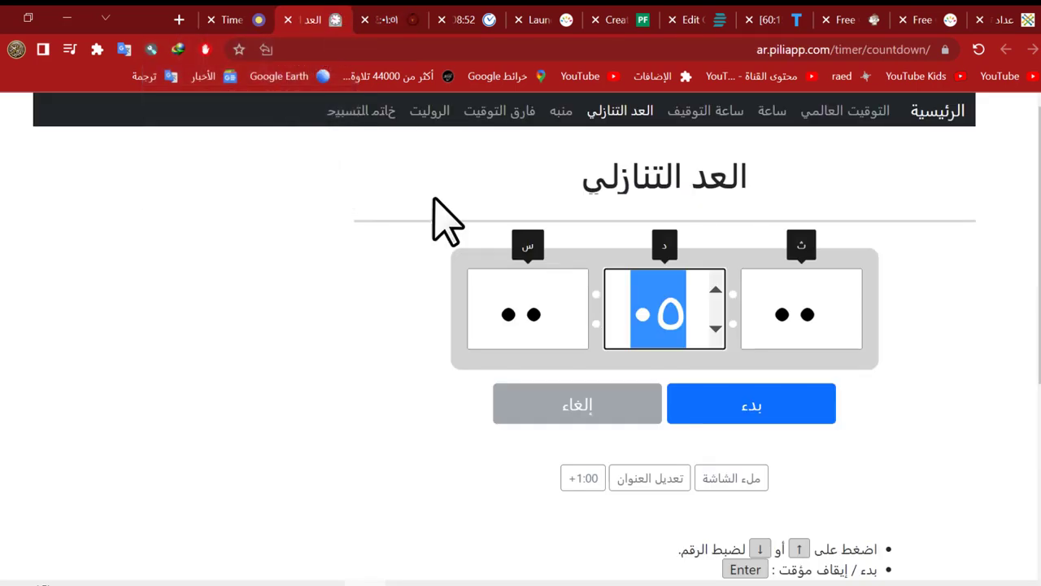
pyautogui.moveTo(592, 174); pyautogui.dragTo(644, 175)
pyautogui.click(797, 298)
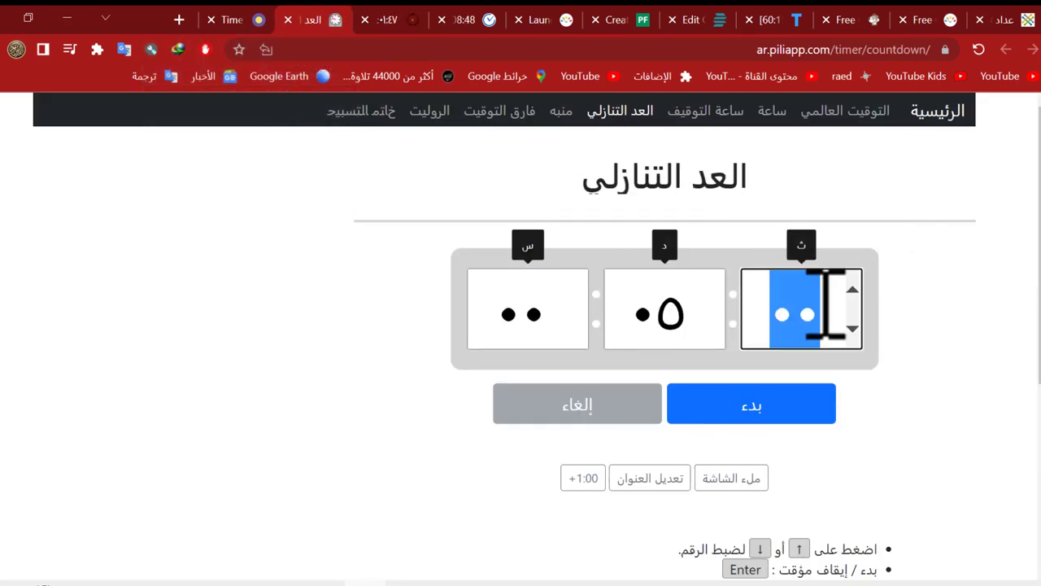
pyautogui.click(813, 319)
pyautogui.click(659, 313)
pyautogui.click(669, 313)
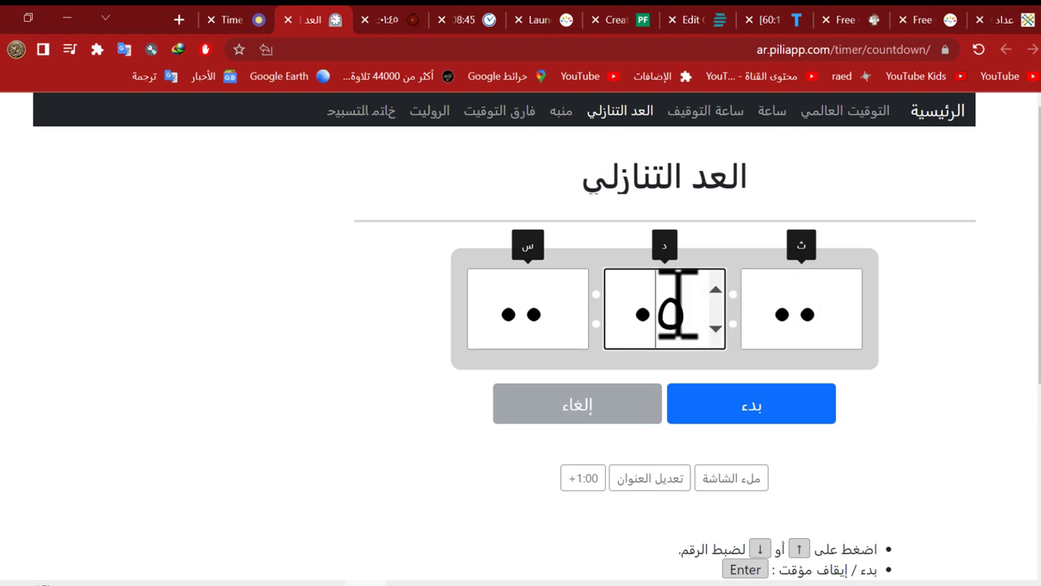